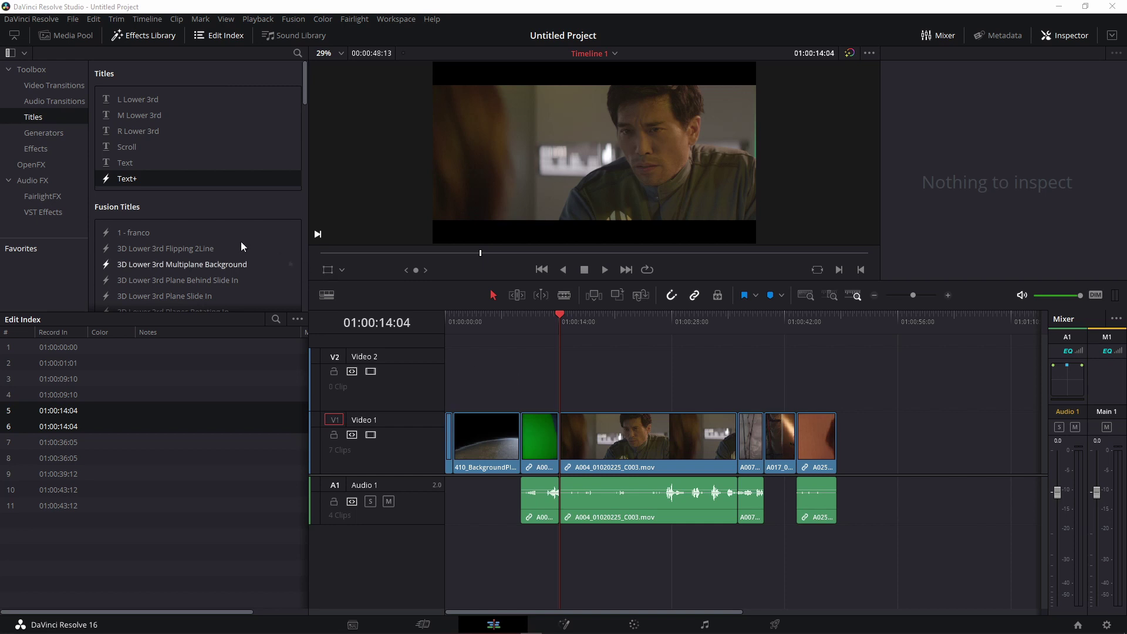
- Add a Text+ title on Video 2 and change its text to 'prova testo'
drag(126, 179, 563, 376)
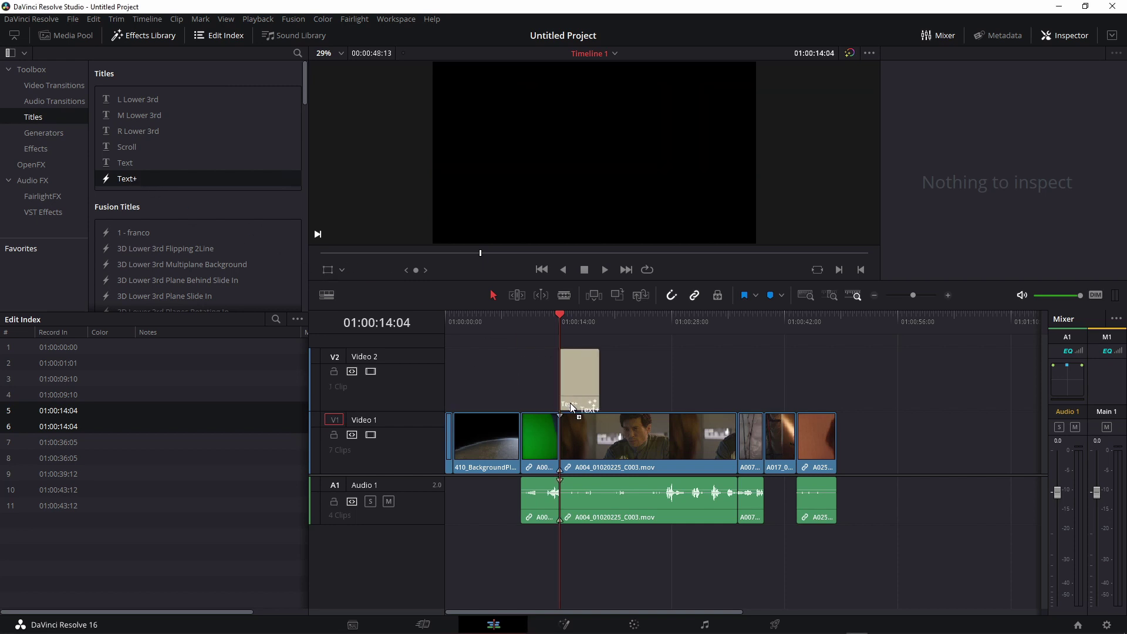
click(575, 323)
click(579, 359)
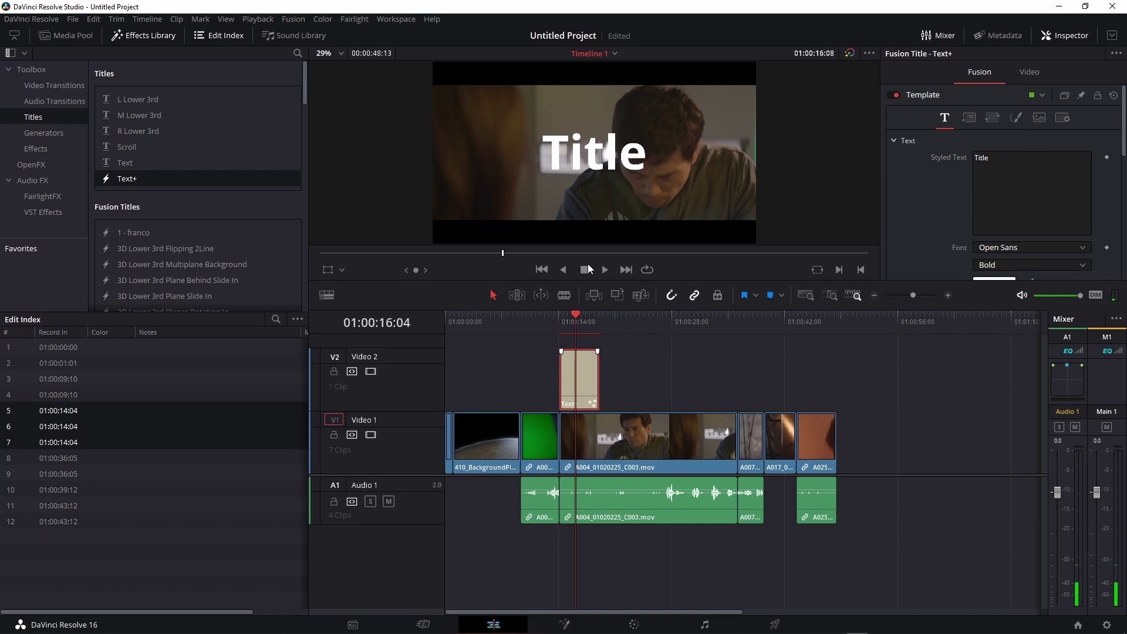
click(1013, 157)
key(ctrl+a)
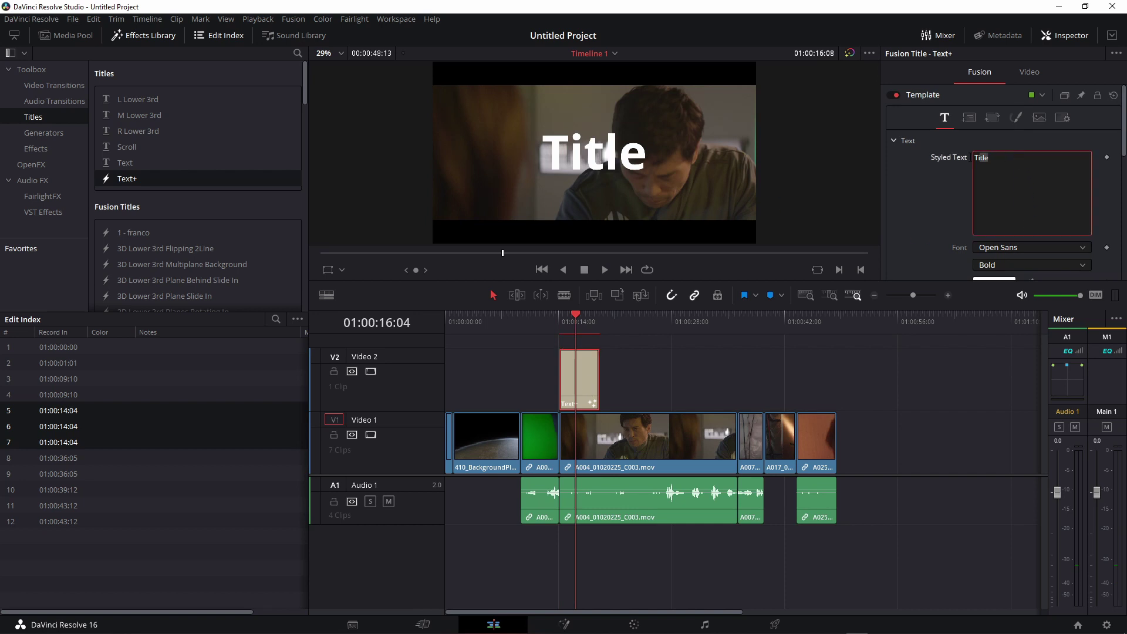
text(prova testo)
- Shrink the title to size 0.1614 and set its font to Oak Wood after trying Nuance
scroll(1011, 202, down, 3)
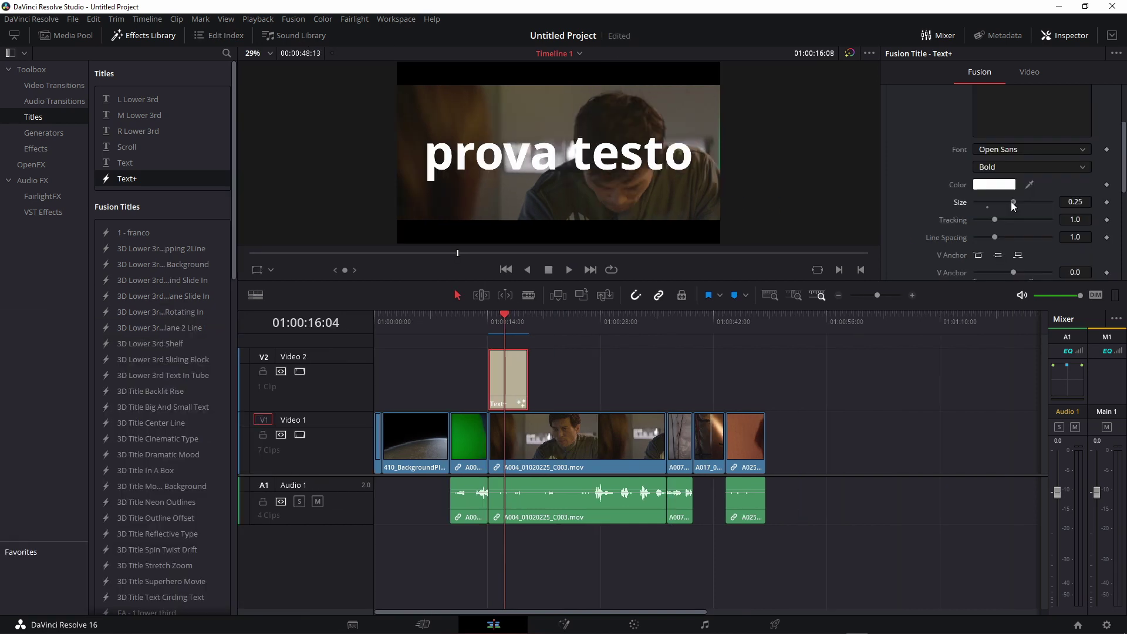
drag(1011, 202, 998, 201)
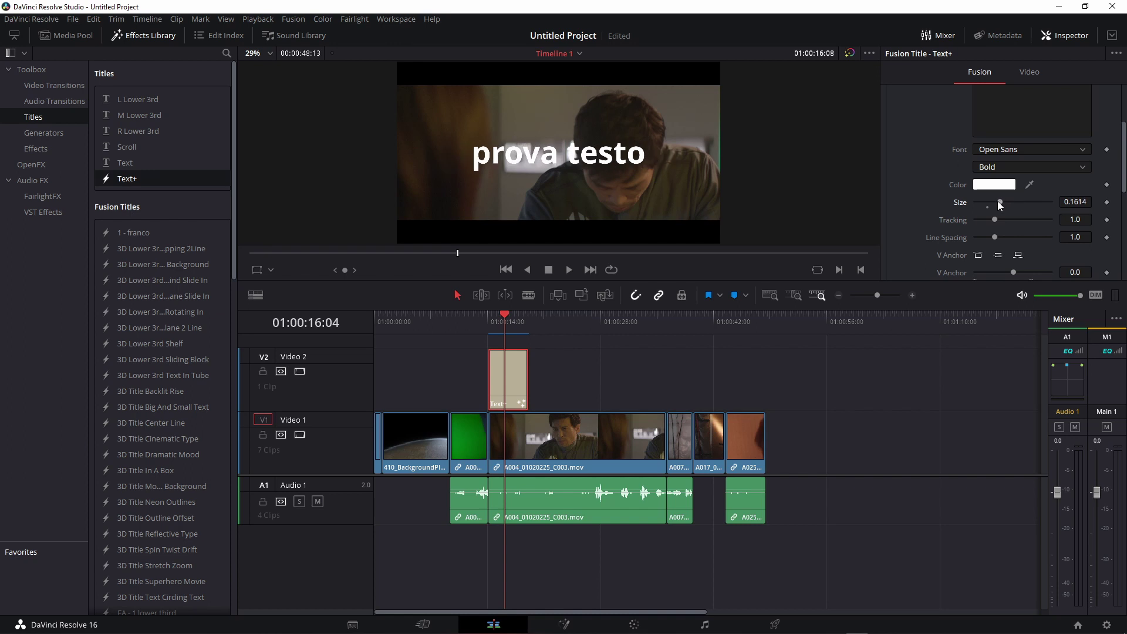
click(1038, 151)
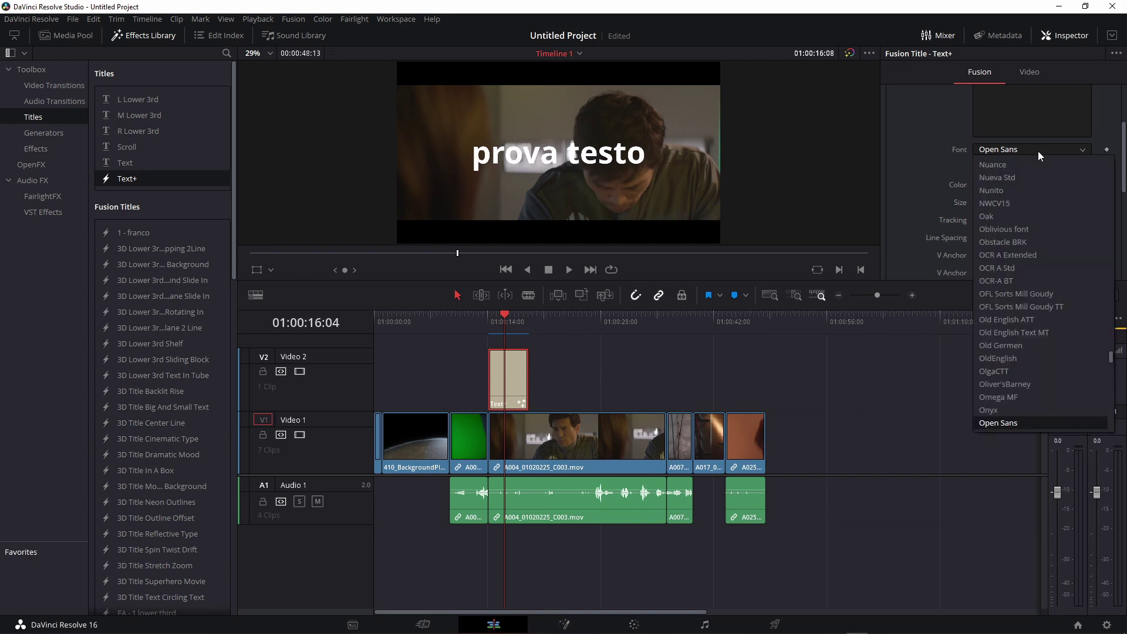
click(1006, 168)
scroll(1023, 151, down, 2)
scroll(1022, 152, up, 4)
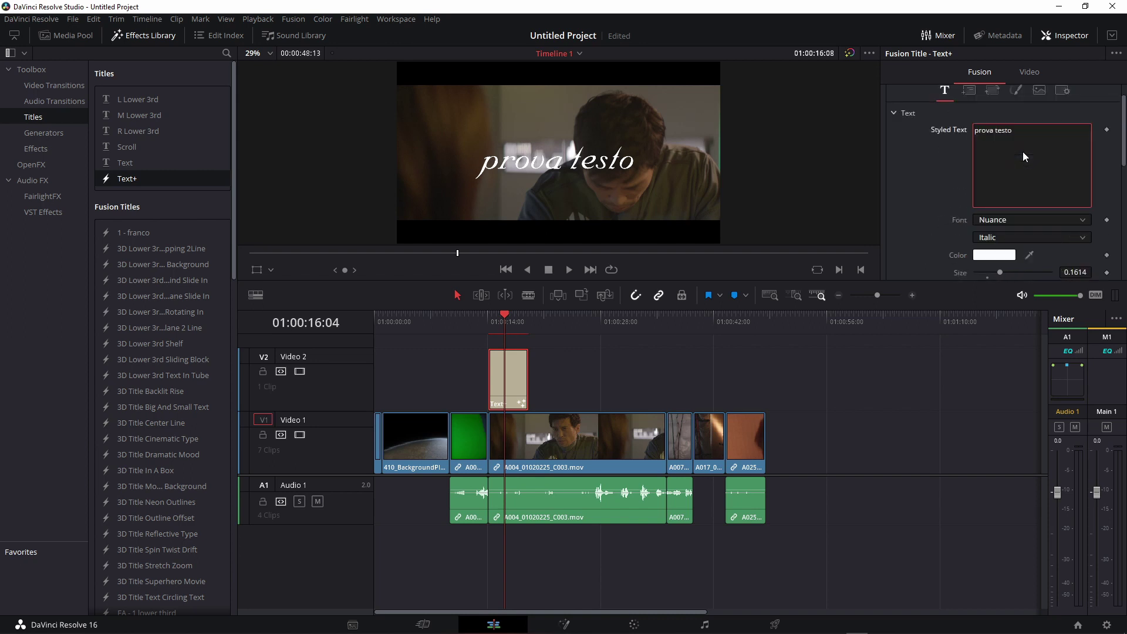
scroll(1022, 154, down, 2)
click(1037, 151)
click(995, 214)
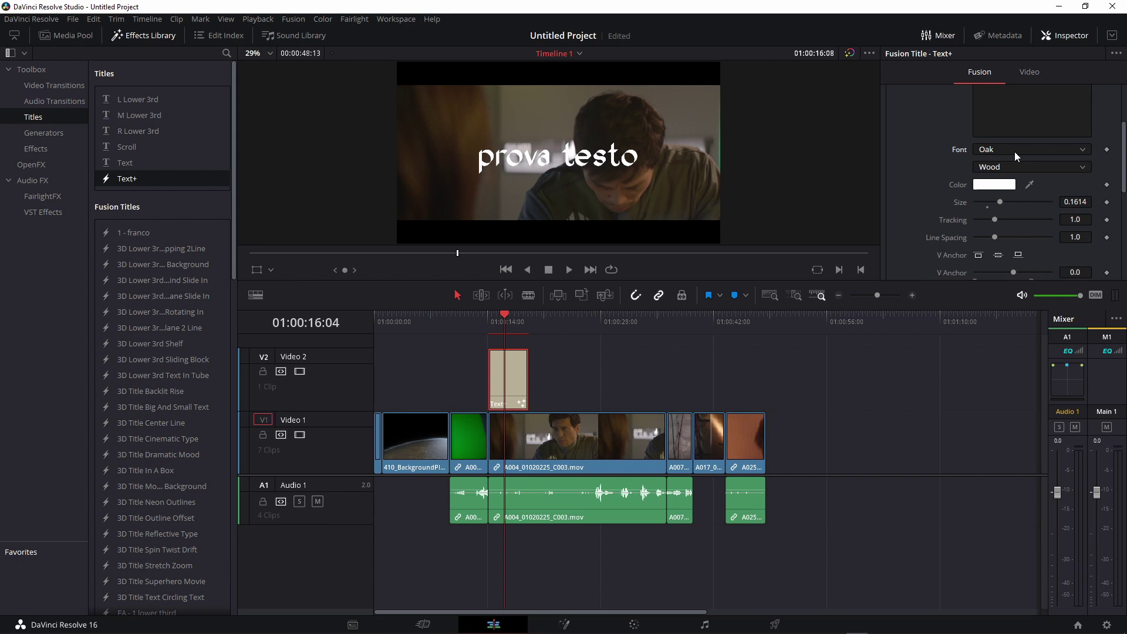
key(Up)
- Jump back to the 'prova testo' Text+ clip and select it so it shows in the viewer
key(Up)
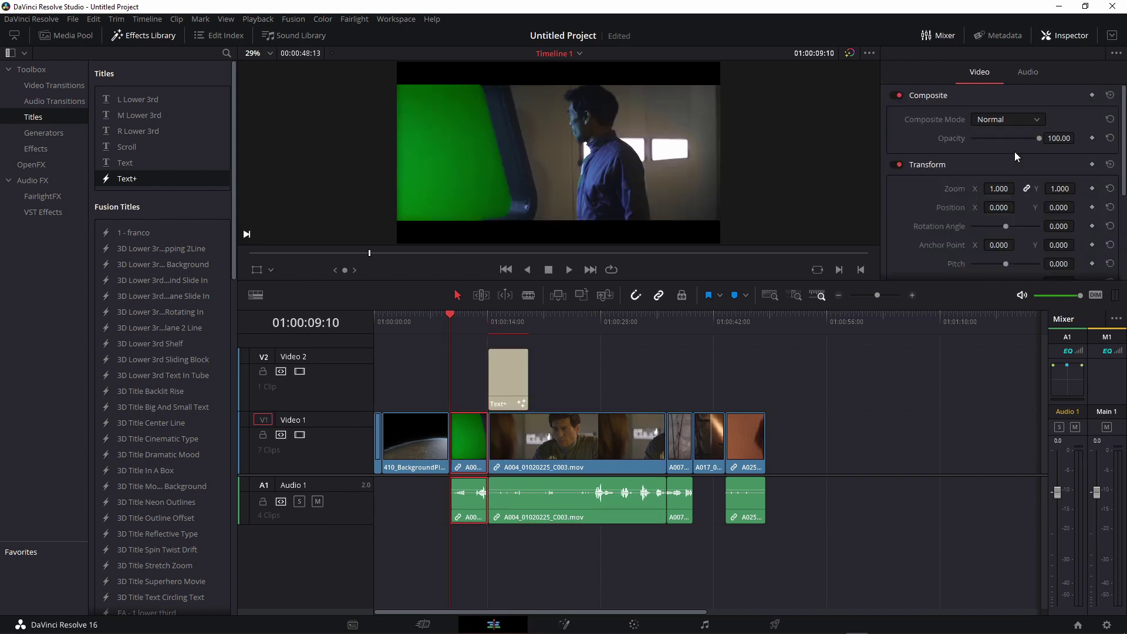
key(Up)
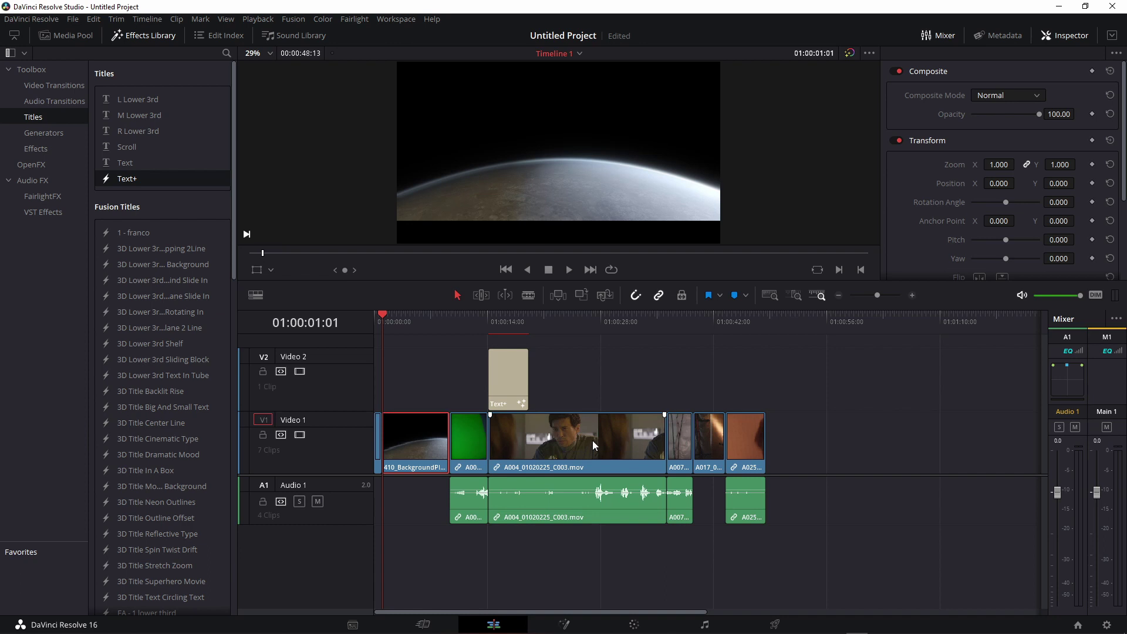
click(504, 332)
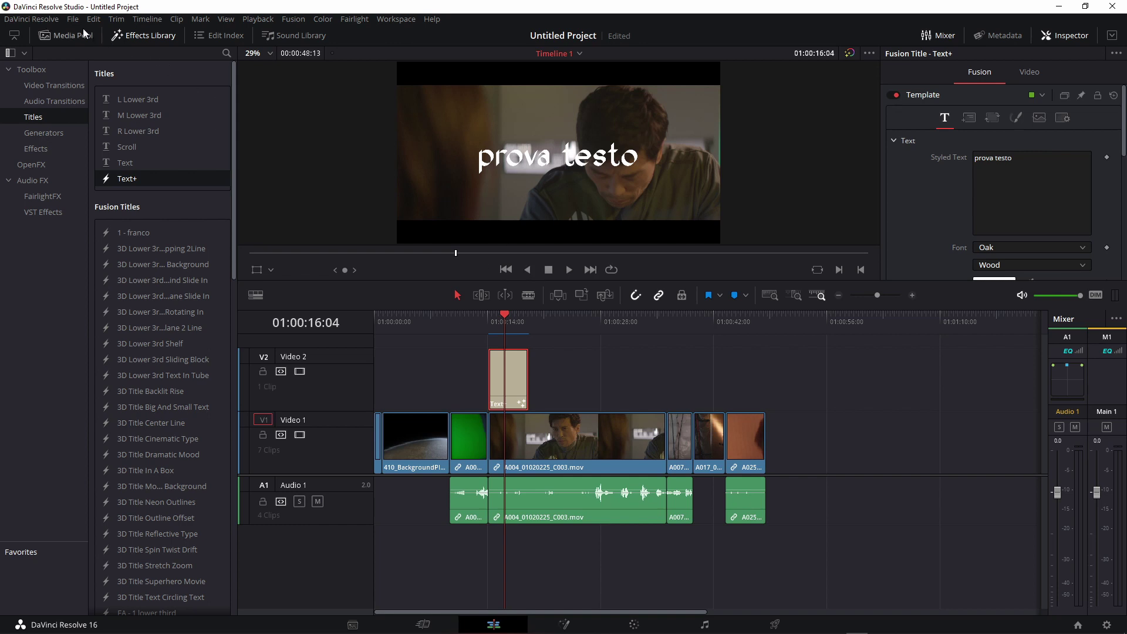
- Open Keyboard Customization and expand the Next group under the Playback commands
click(40, 19)
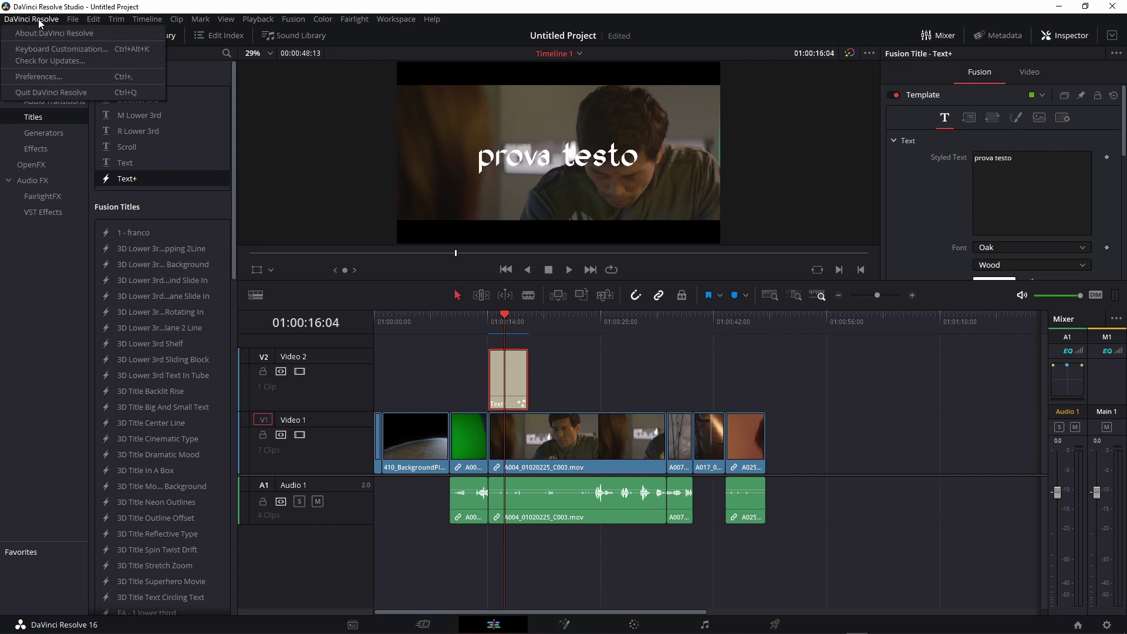
click(58, 47)
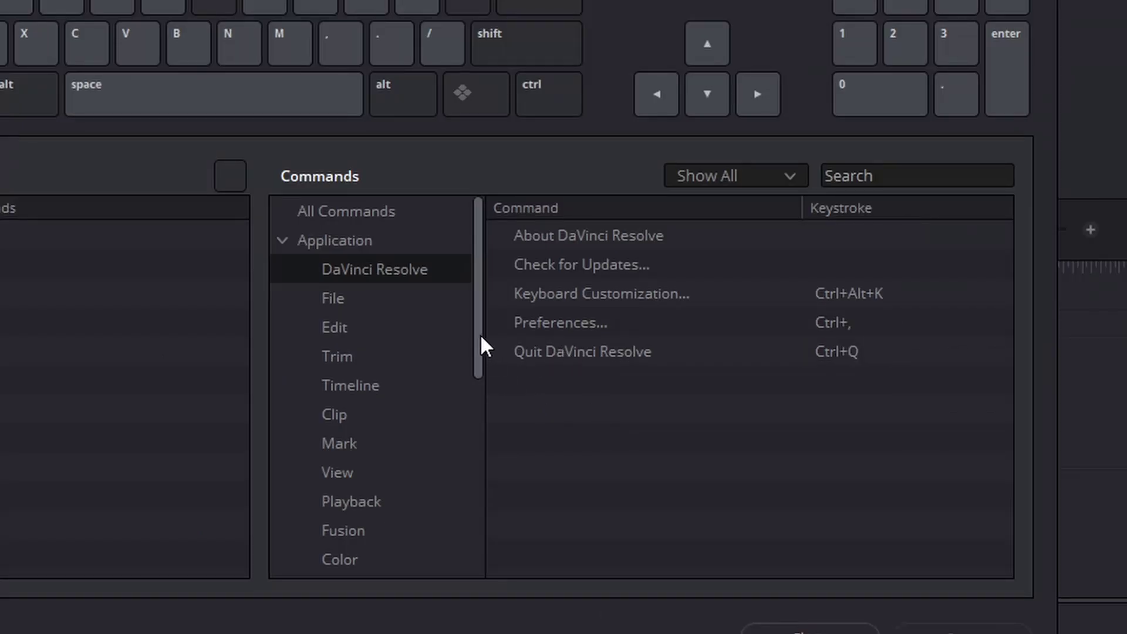
scroll(480, 334, down, 2)
click(388, 440)
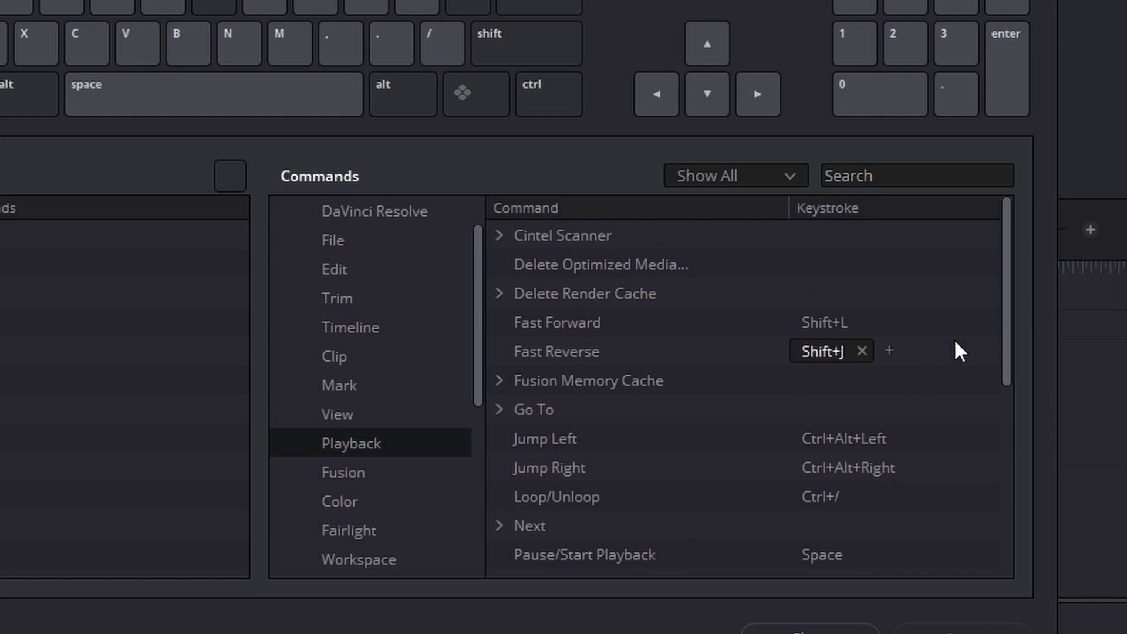
drag(1010, 317, 1006, 392)
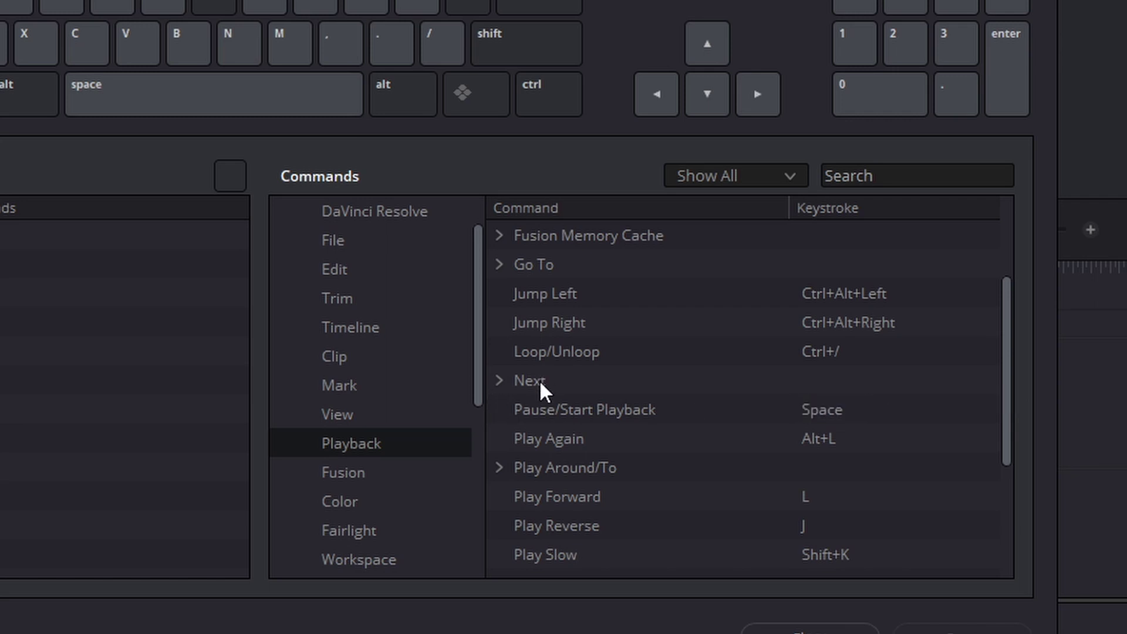
click(502, 383)
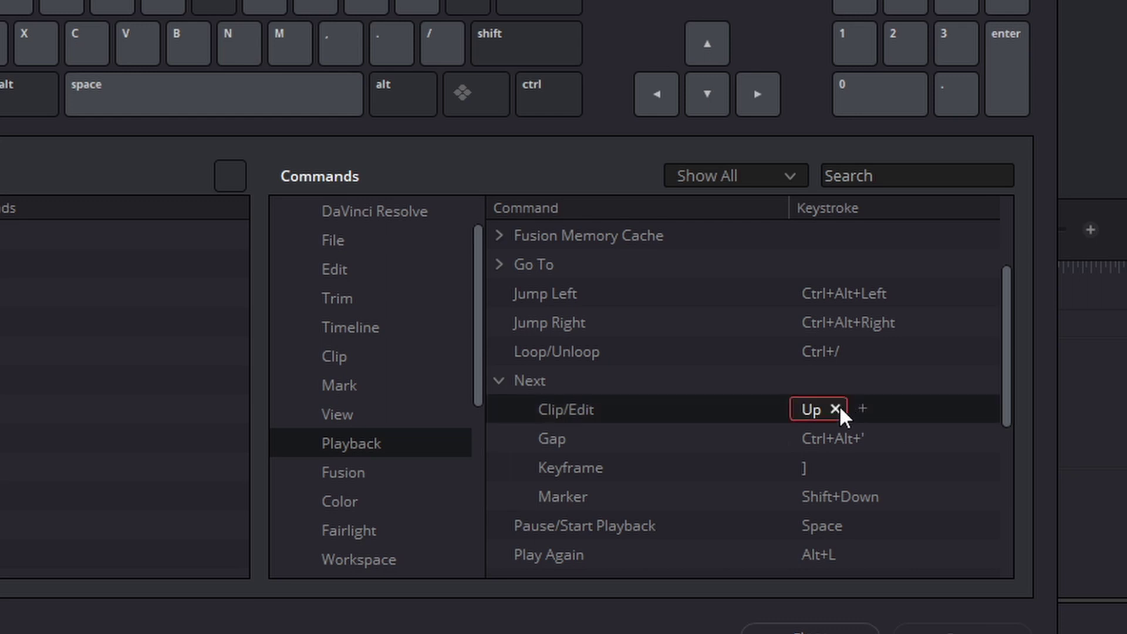
- Remap Next Clip/Edit from the Up key to PgUp
click(838, 408)
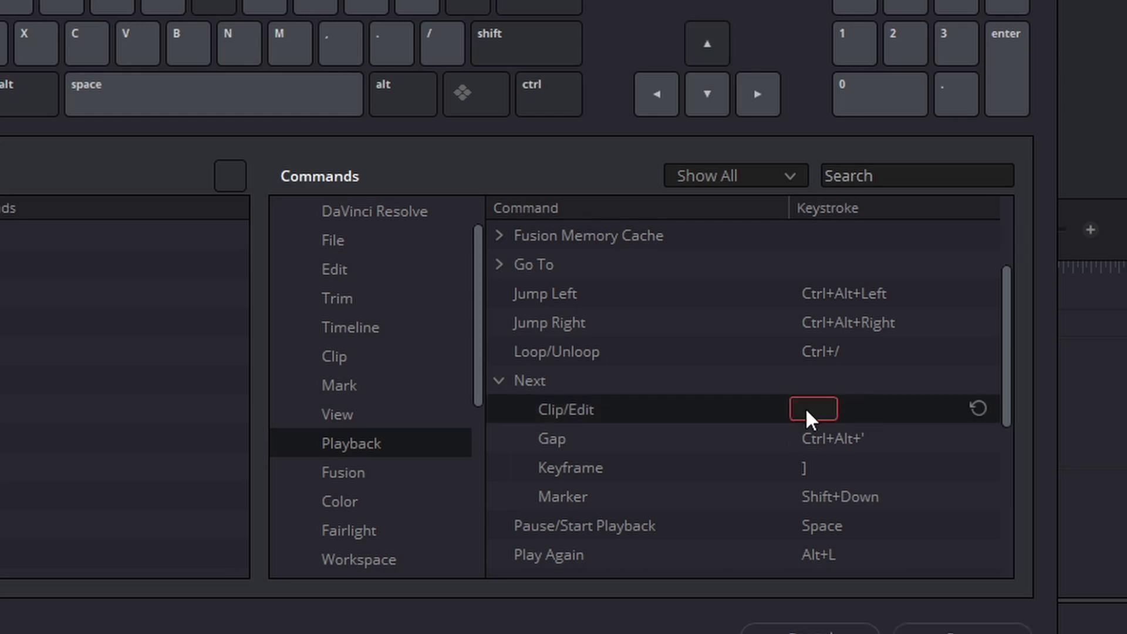
key(Page_Up)
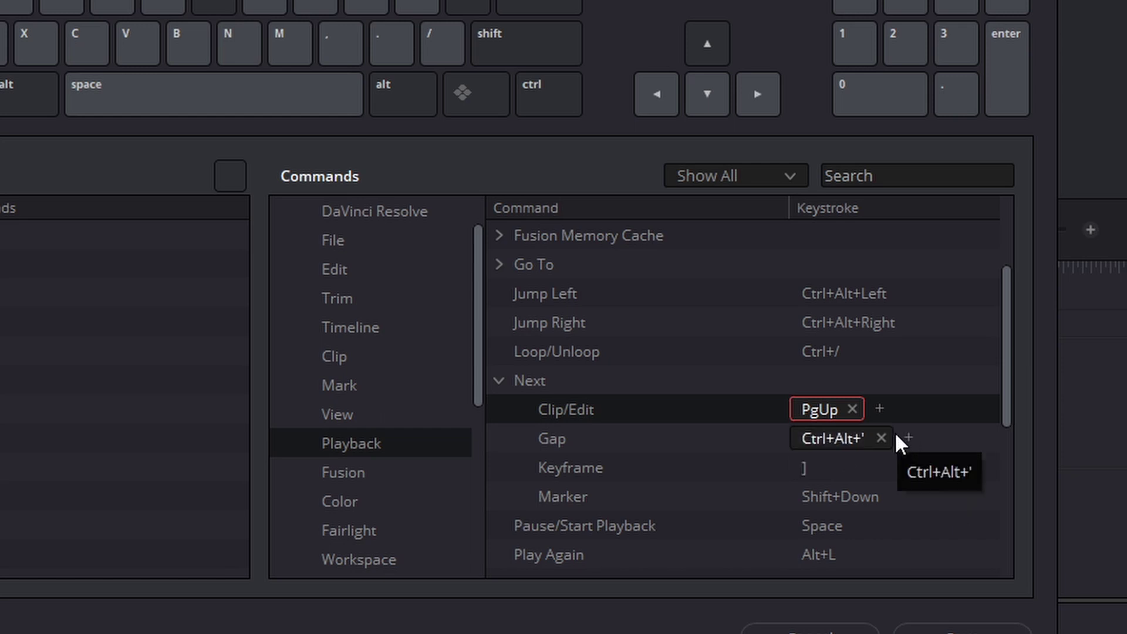
scroll(756, 385, down, 1)
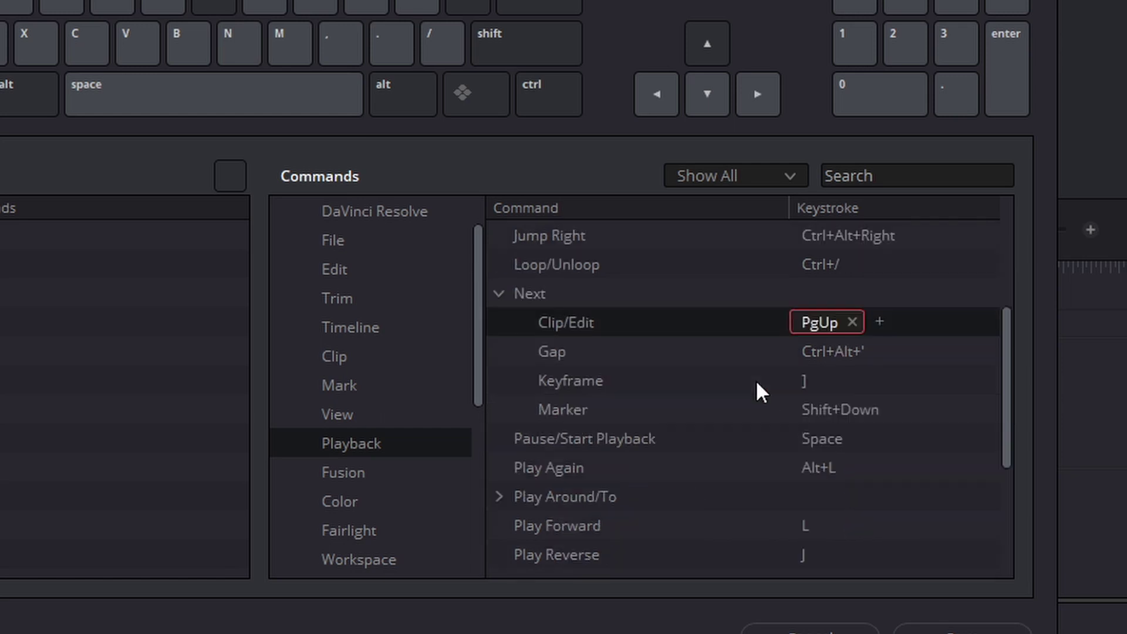
scroll(756, 385, down, 1)
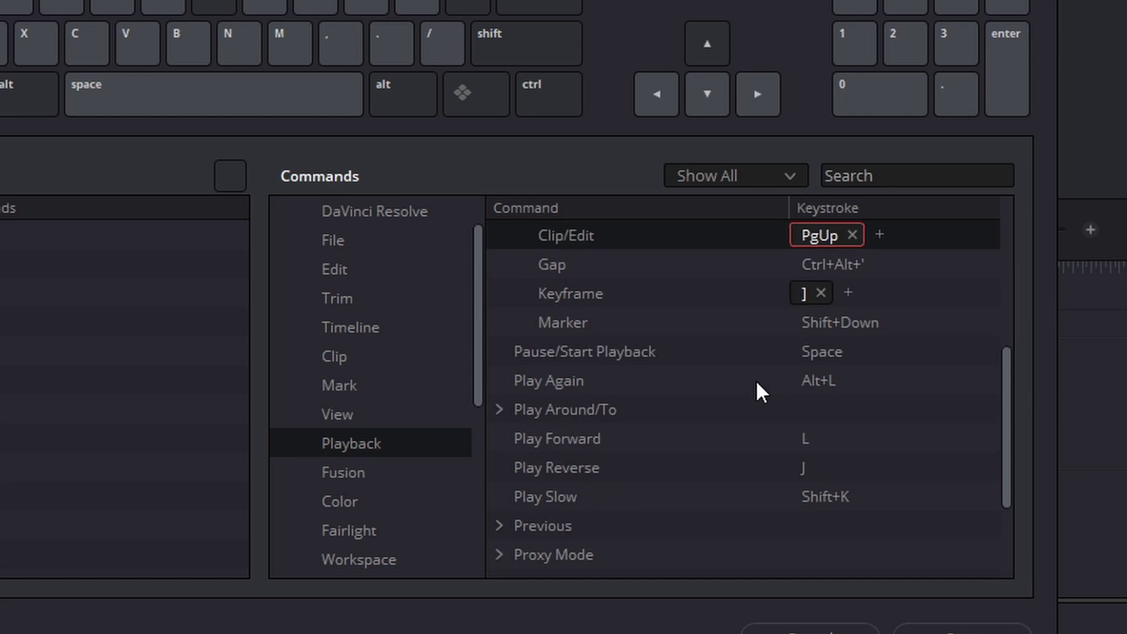
- Expand Previous and remap Previous Clip/Edit from the Down key to PgDown
click(501, 525)
scroll(647, 456, down, 1)
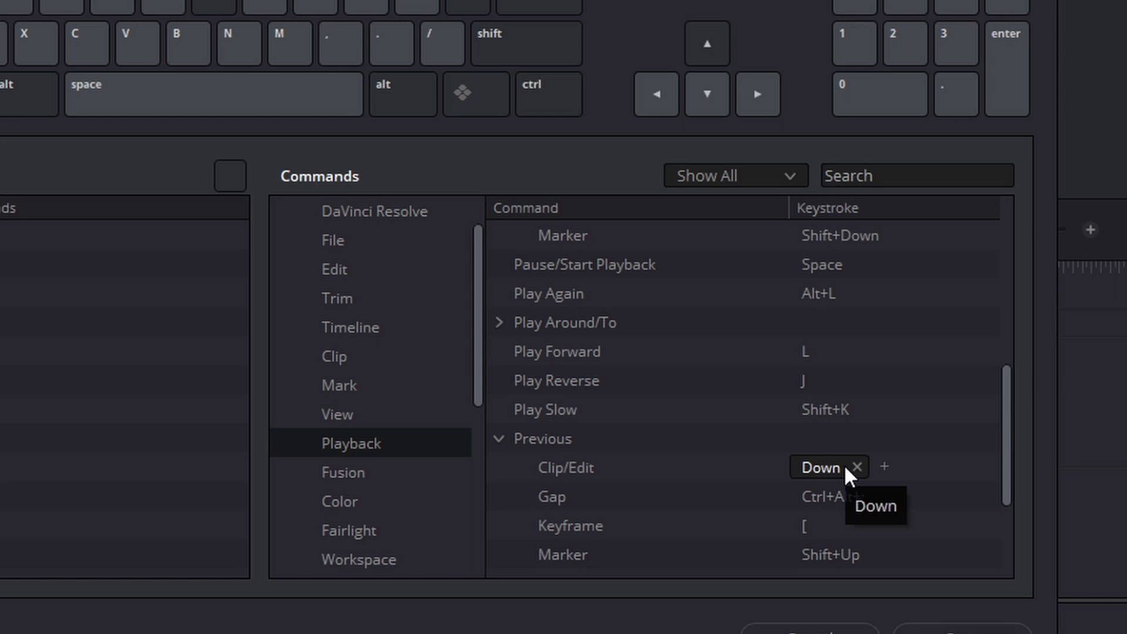
click(857, 467)
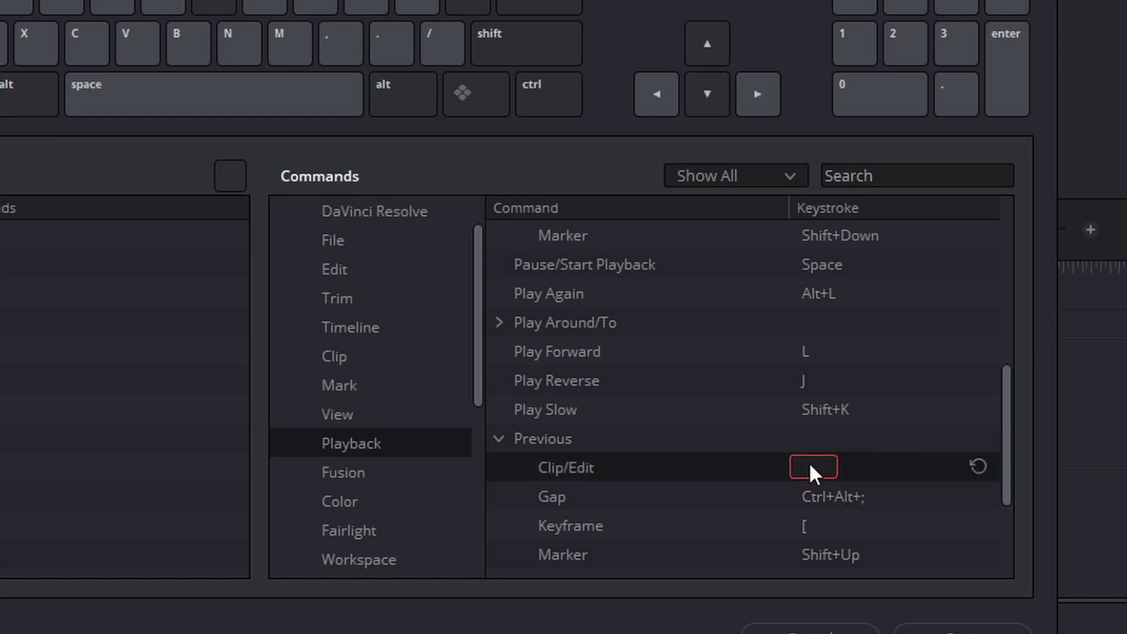
key(Page_Down)
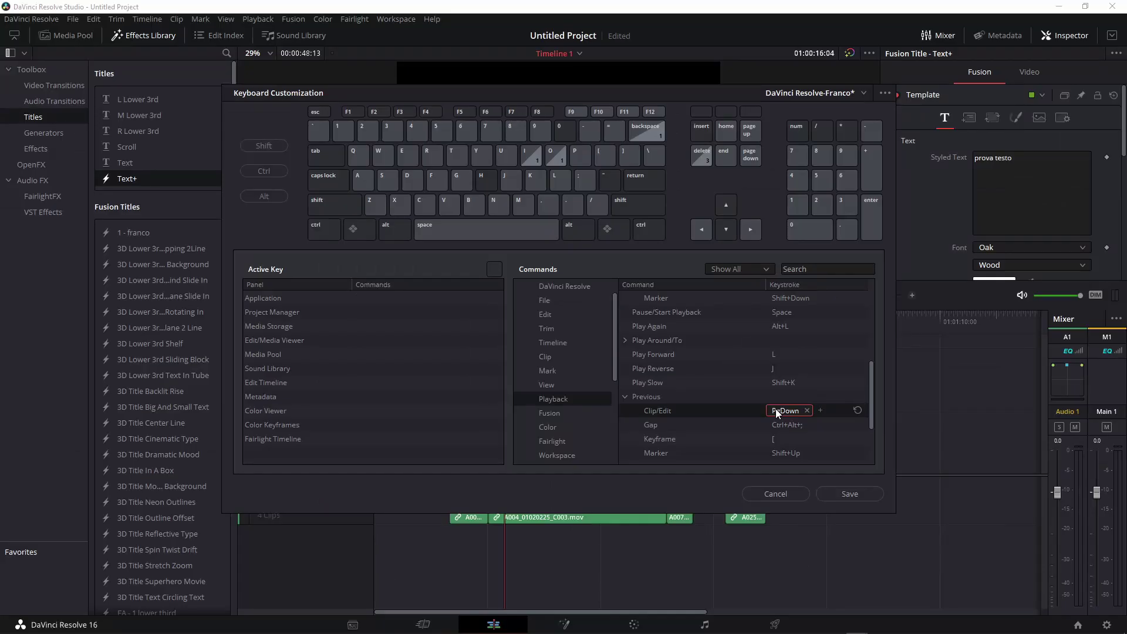
click(851, 501)
click(784, 496)
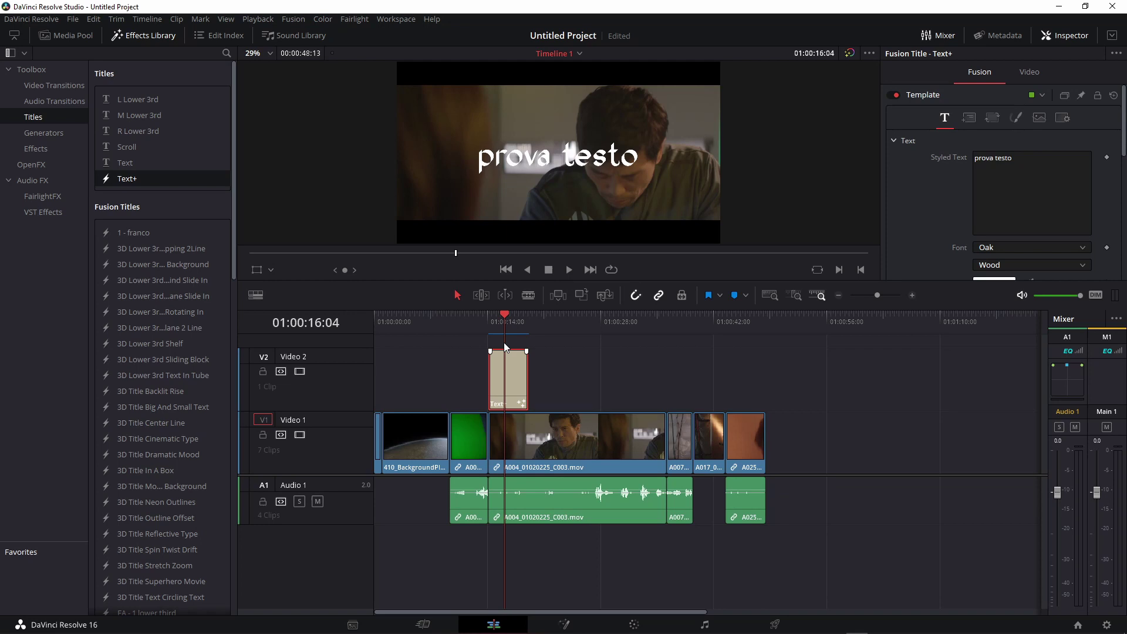
click(509, 318)
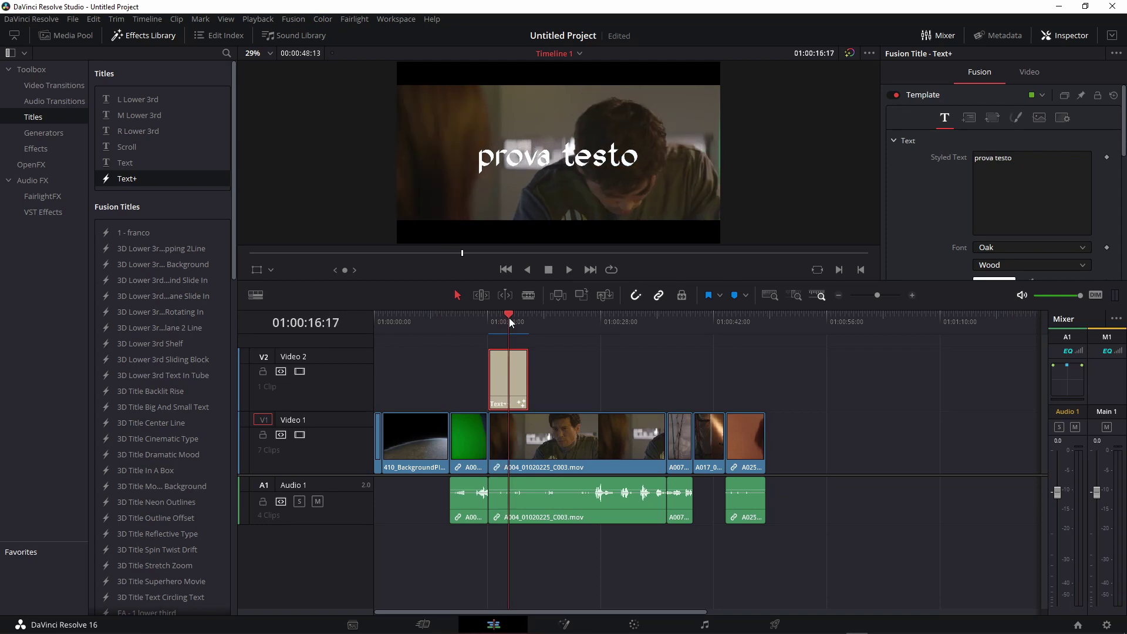
key(Up)
key(Down)
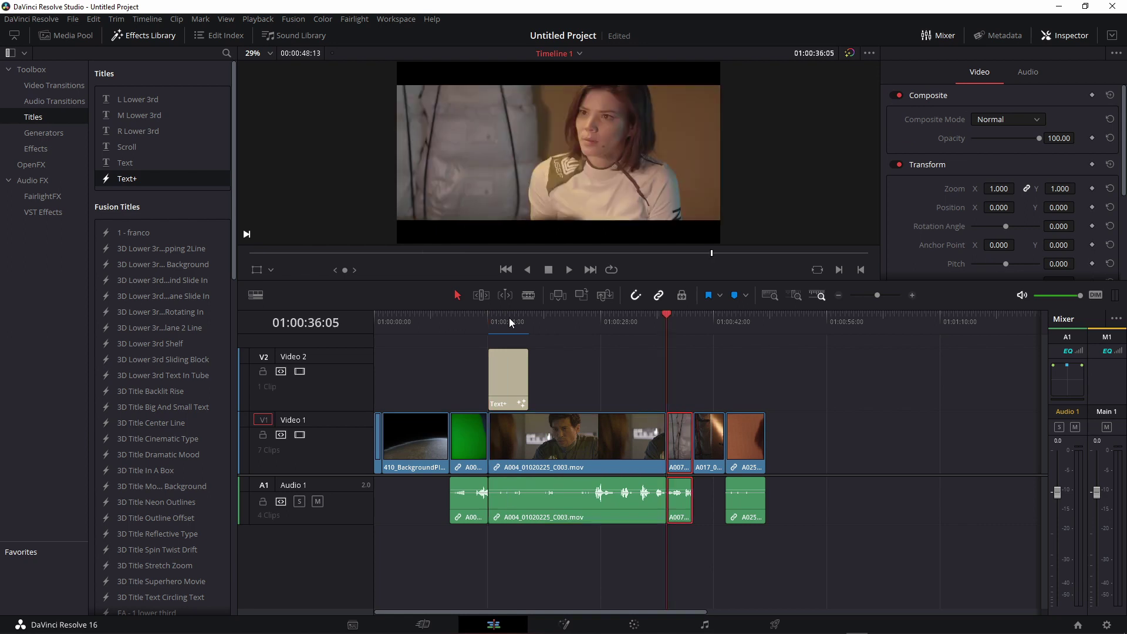
key(Down)
key(Up)
key(Up)
key(Up)
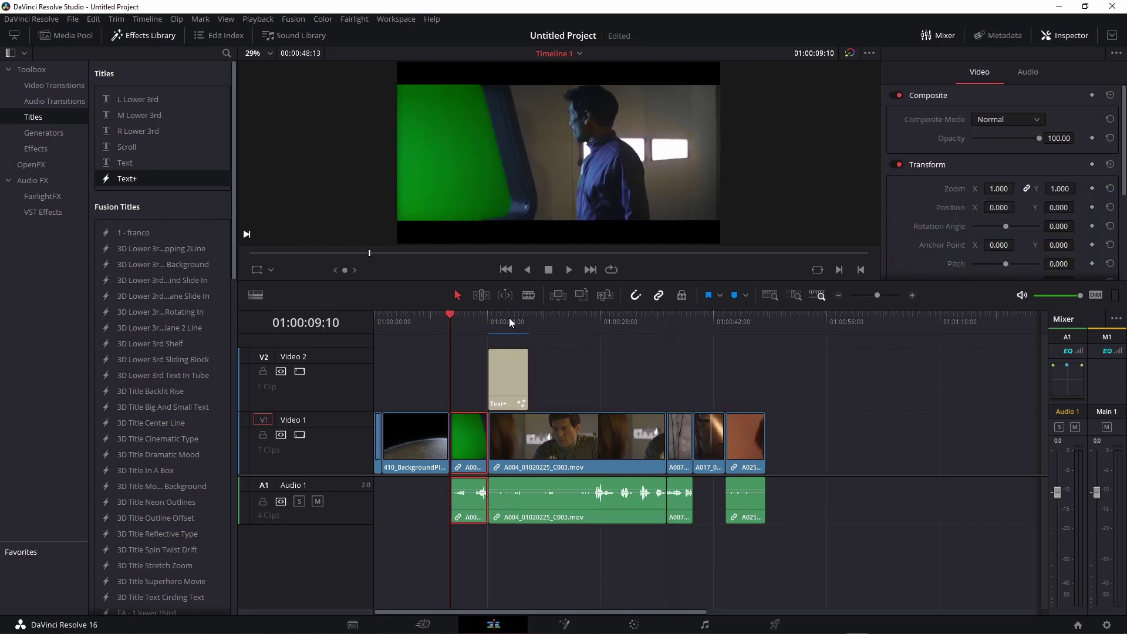
key(Up)
click(509, 318)
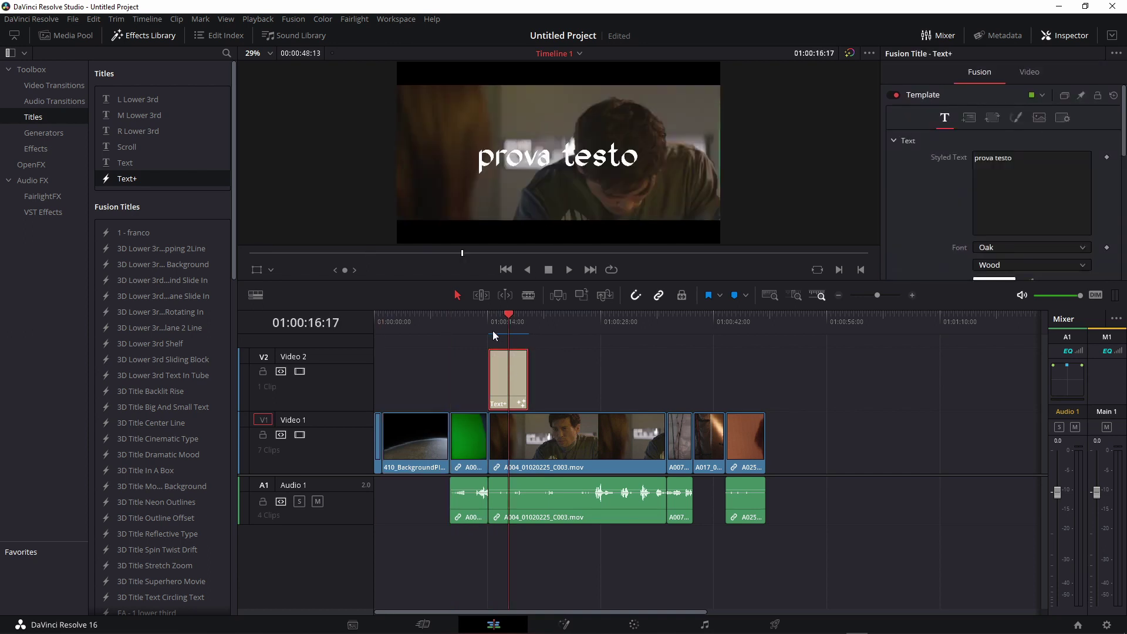
- Delete the 'prova testo' clip and drop a fresh Text+ title onto V2 at 01:00:16:17
key(Delete)
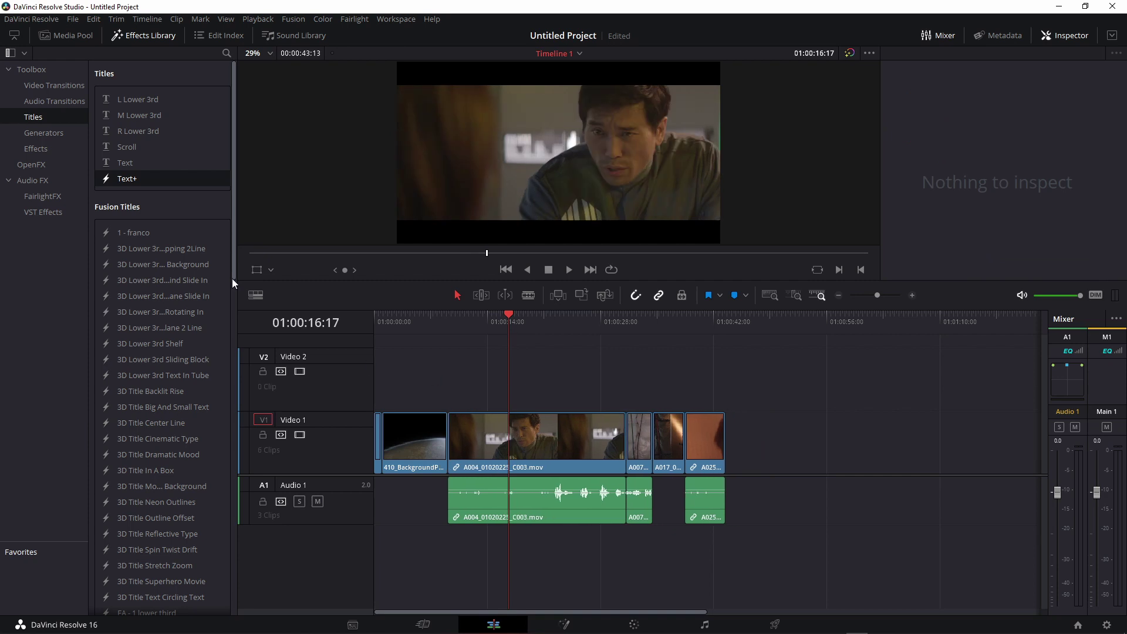
mouse_move(124, 185)
mouse_down()
mouse_move(477, 318)
mouse_move(514, 394)
mouse_up()
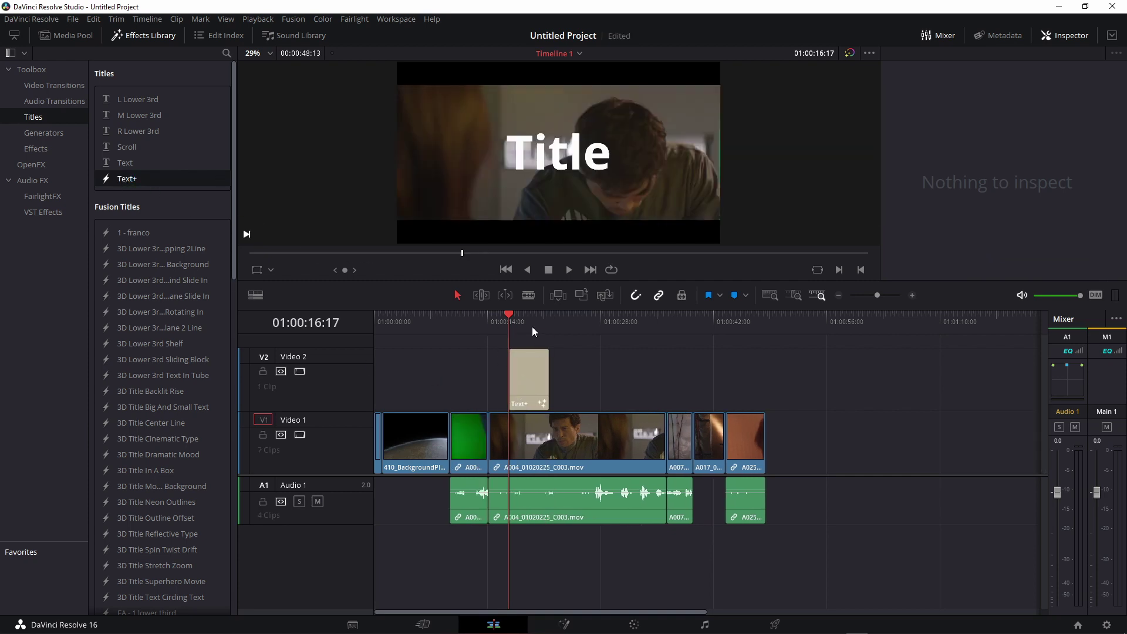
click(526, 323)
click(526, 371)
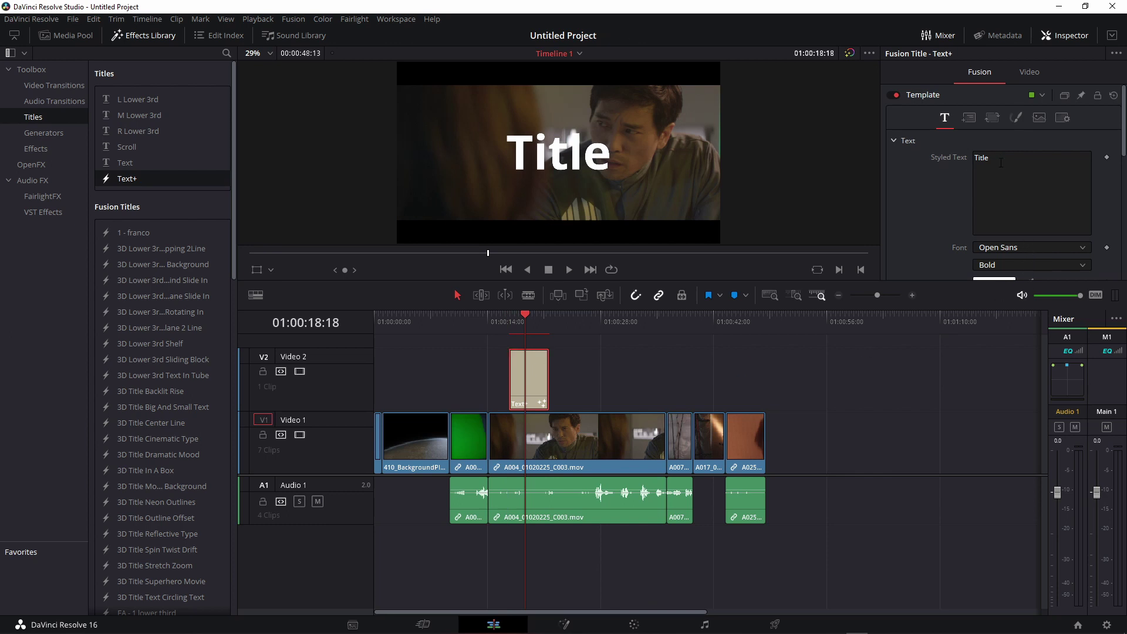
- Change the title text to 'Title prova' and set its font to Nuance
click(1019, 163)
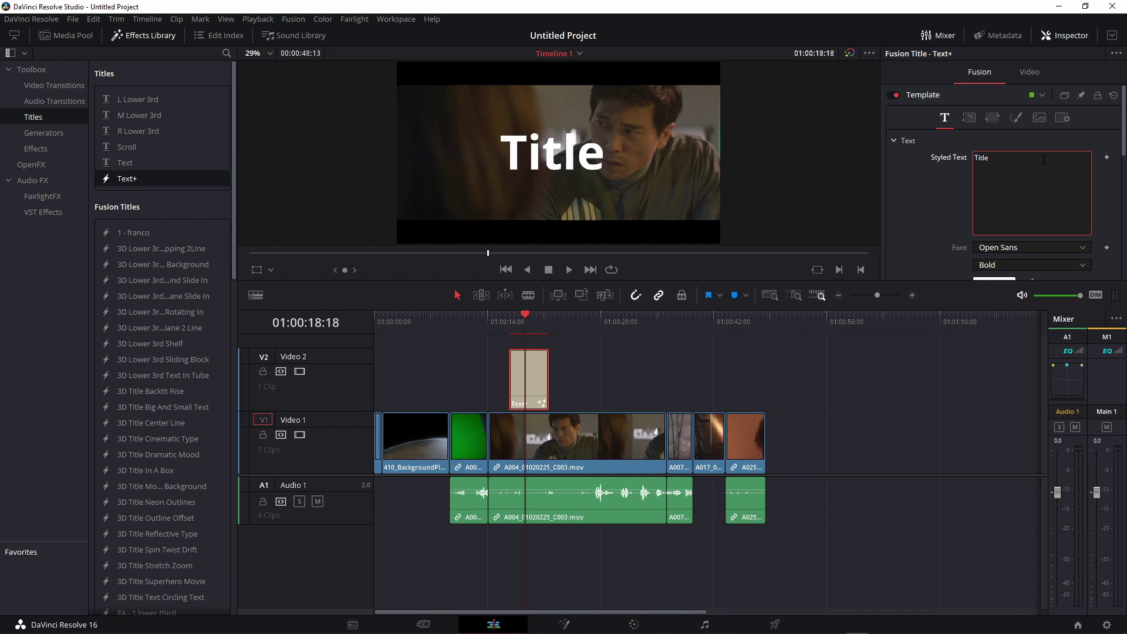
text( prova)
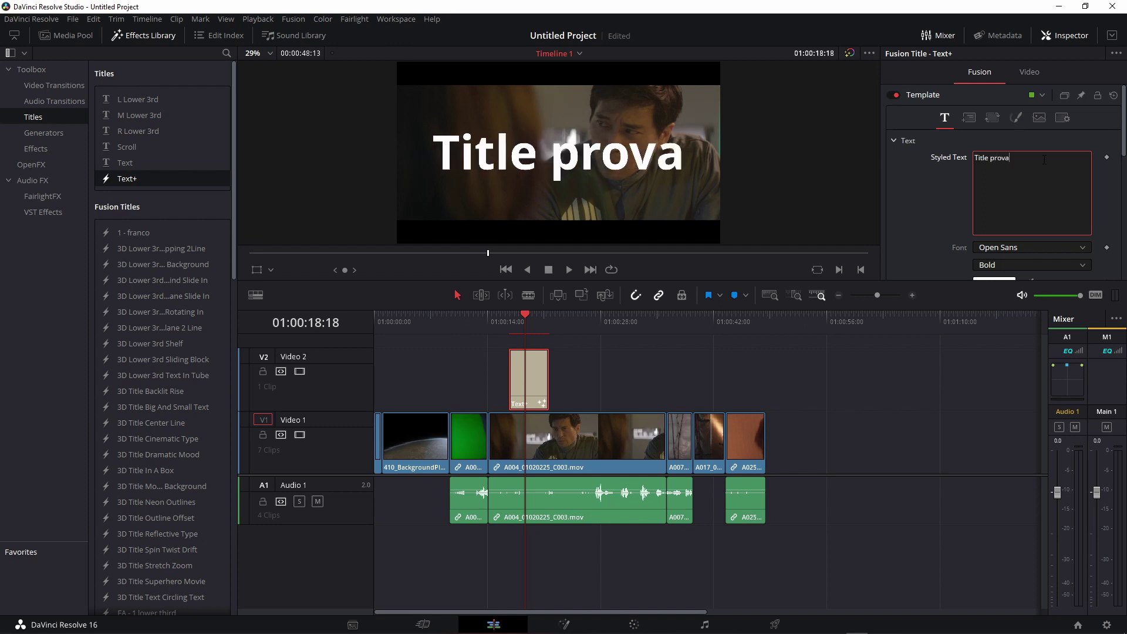
click(1024, 247)
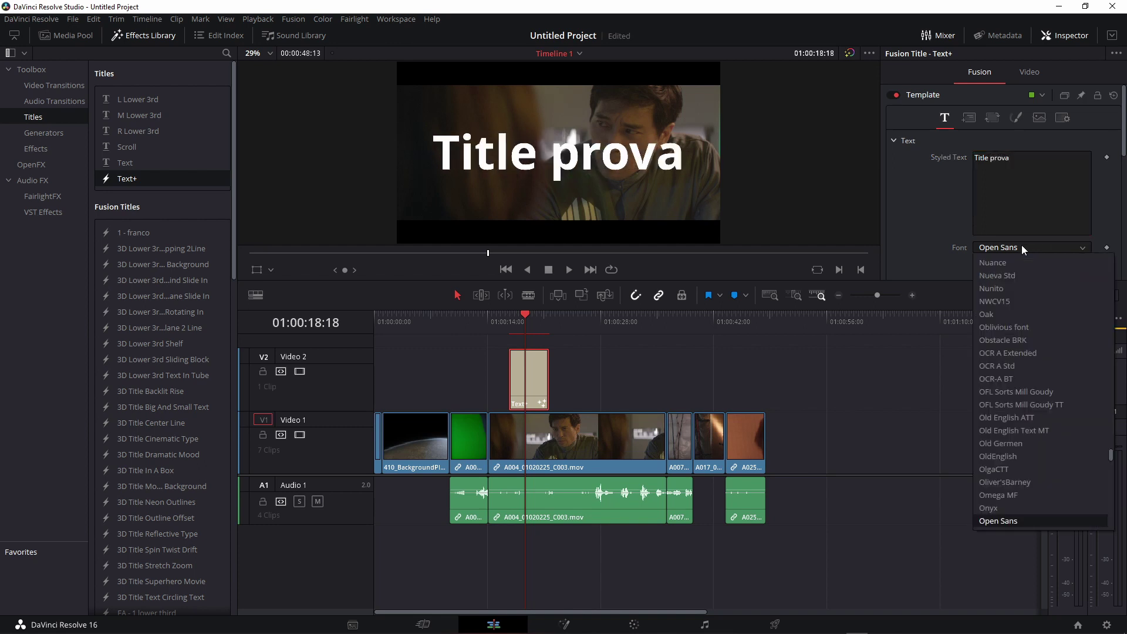
click(995, 263)
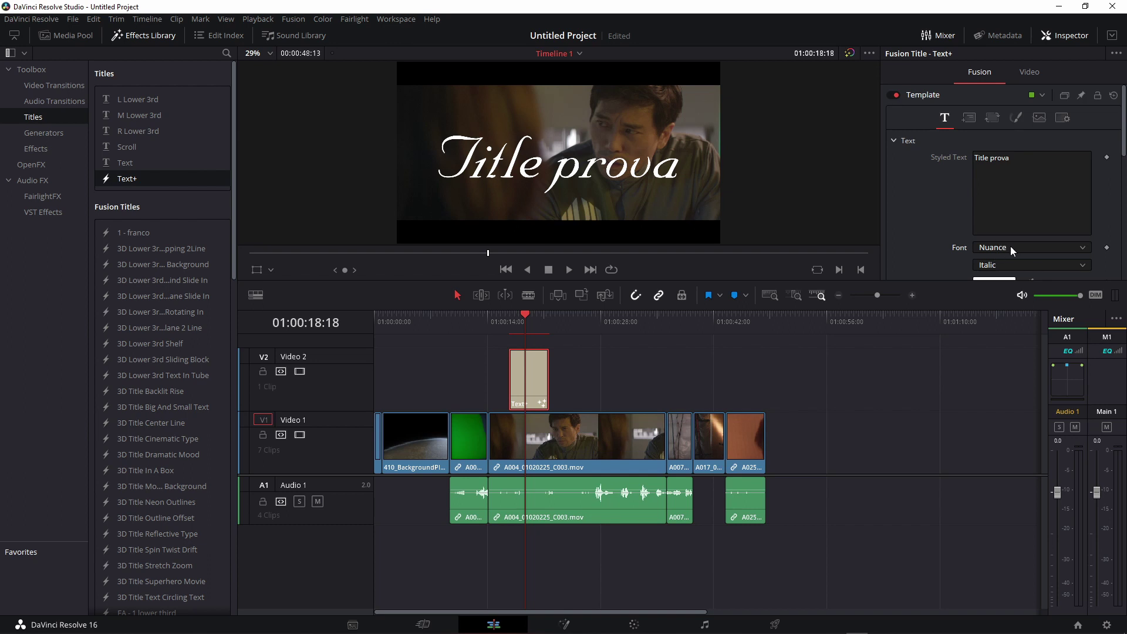
- Scroll the font field down through the list to OSP-DIN in DIN style
scroll(1009, 245, down, 1)
scroll(1009, 245, down, 1)
scroll(1010, 245, down, 1)
scroll(1010, 245, down, 1)
scroll(1010, 245, down, 1)
scroll(1010, 245, down, 1)
scroll(1010, 245, down, 1)
scroll(1009, 245, down, 1)
scroll(1010, 245, down, 1)
scroll(1009, 245, down, 1)
scroll(1010, 245, down, 1)
scroll(1010, 246, down, 1)
scroll(1010, 246, down, 2)
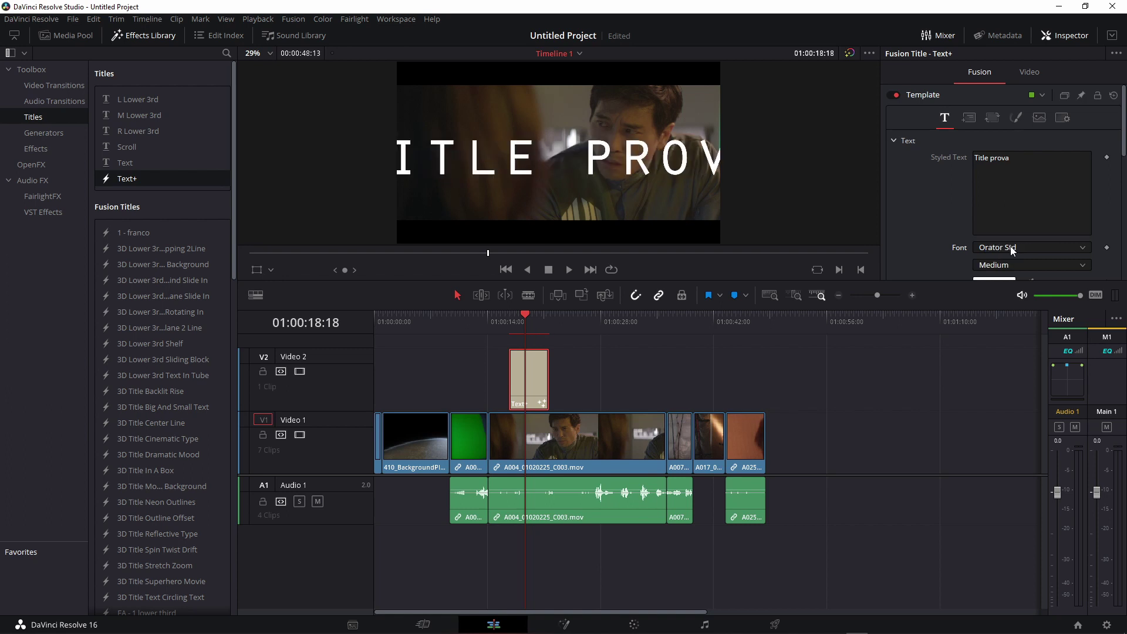
scroll(1010, 246, down, 1)
scroll(1010, 246, down, 1)
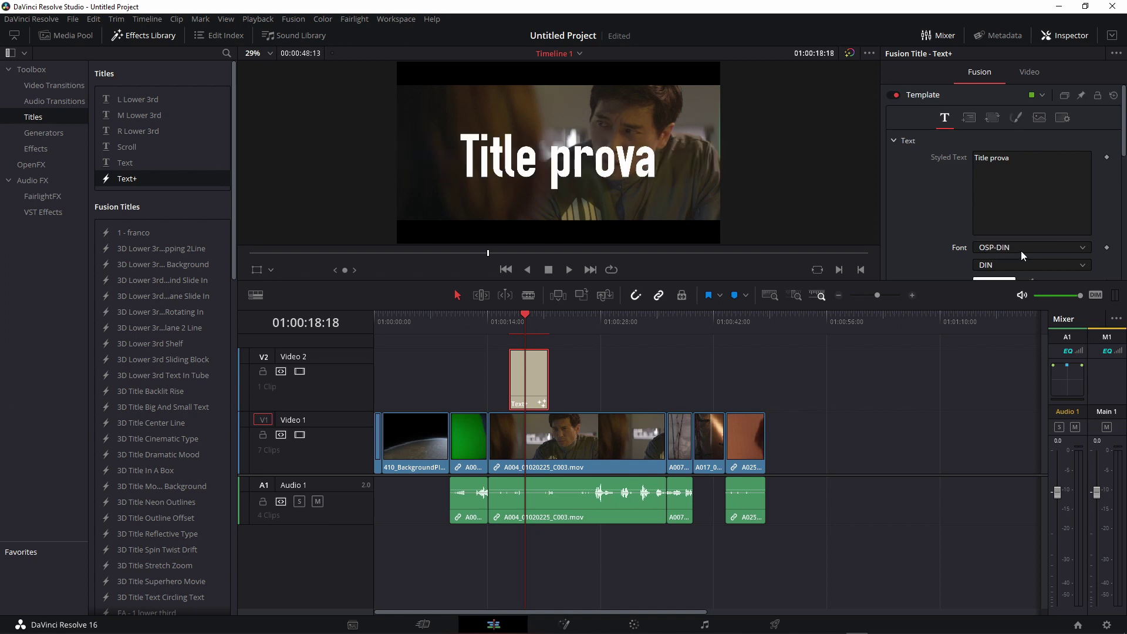
- Try OCR A Std as the title font, then scroll further through the fonts
click(1020, 250)
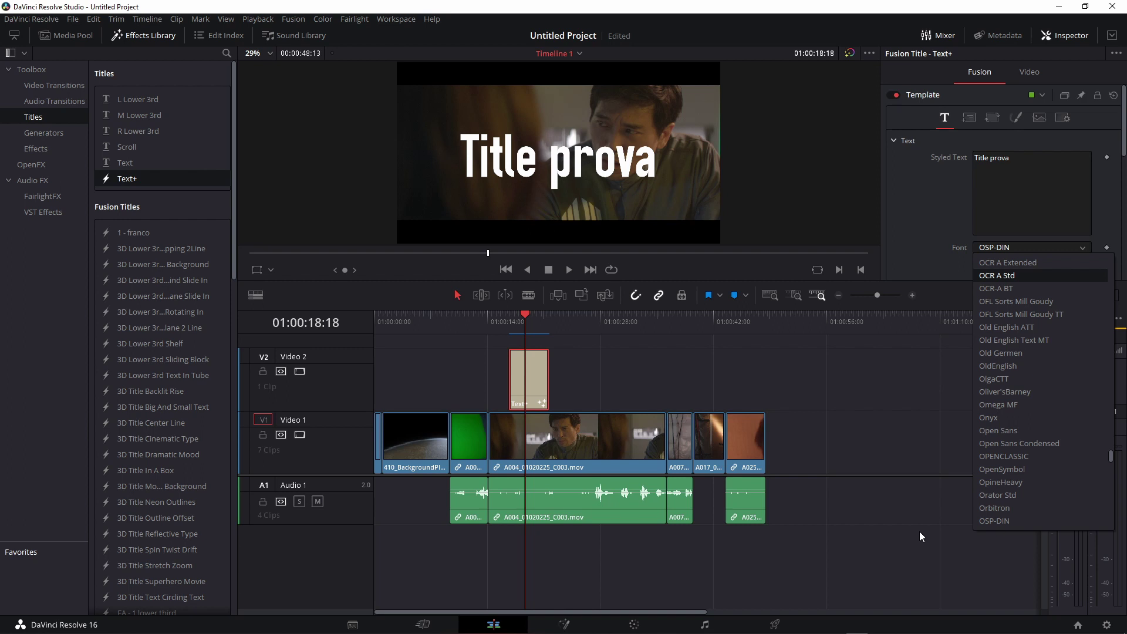
click(990, 276)
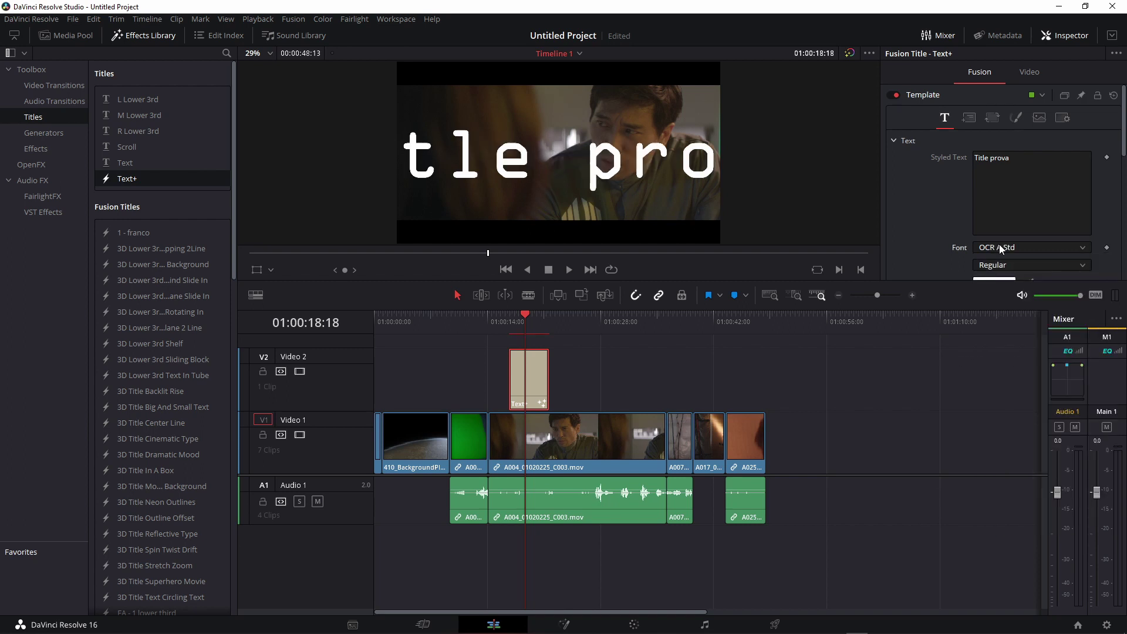
scroll(1001, 249, down, 1)
scroll(1001, 249, down, 1)
scroll(1001, 248, down, 1)
scroll(1001, 249, down, 1)
scroll(1000, 248, down, 2)
scroll(1001, 249, down, 2)
scroll(1001, 249, down, 2)
scroll(1001, 249, down, 1)
- Apply OPENCLASSIC, then switch the title font to OpineHeavy Regular
click(999, 247)
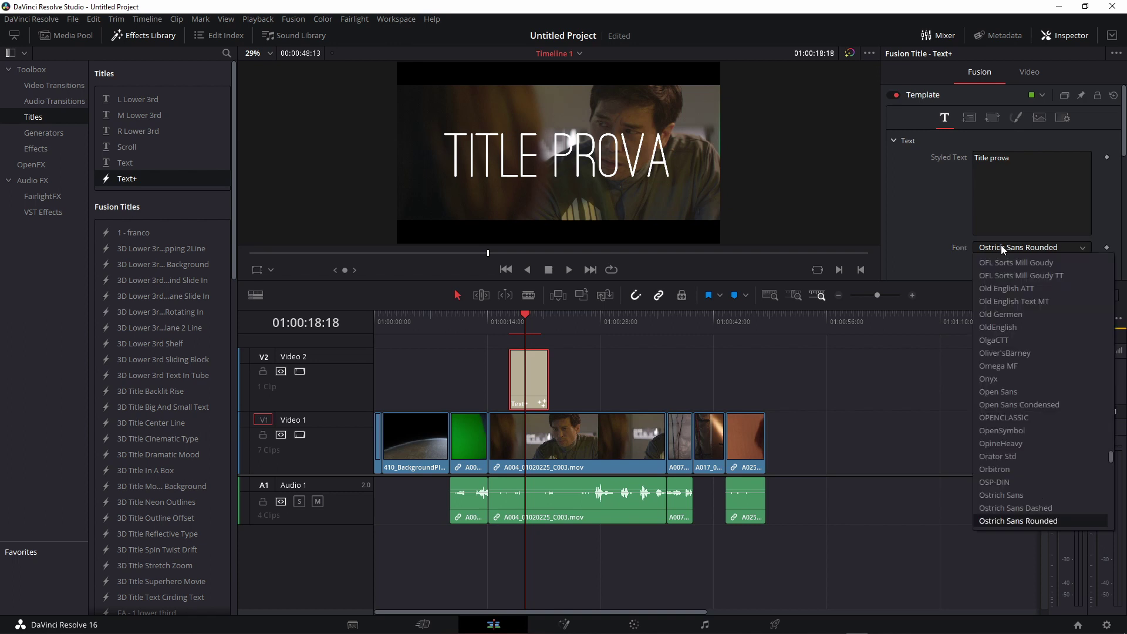
click(1006, 417)
click(995, 245)
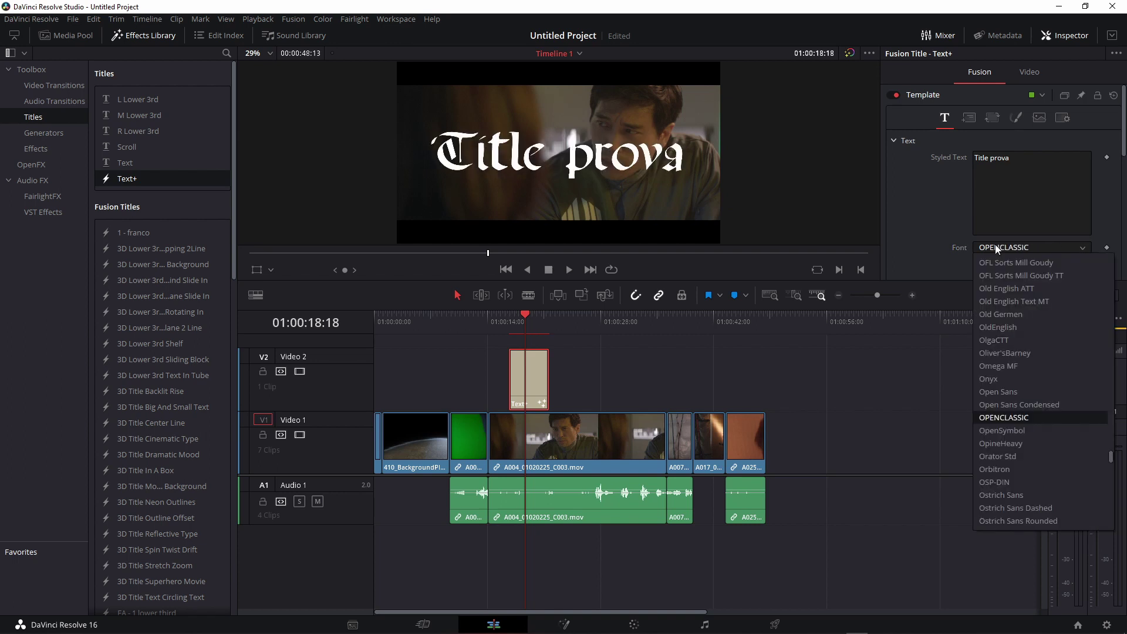
click(998, 417)
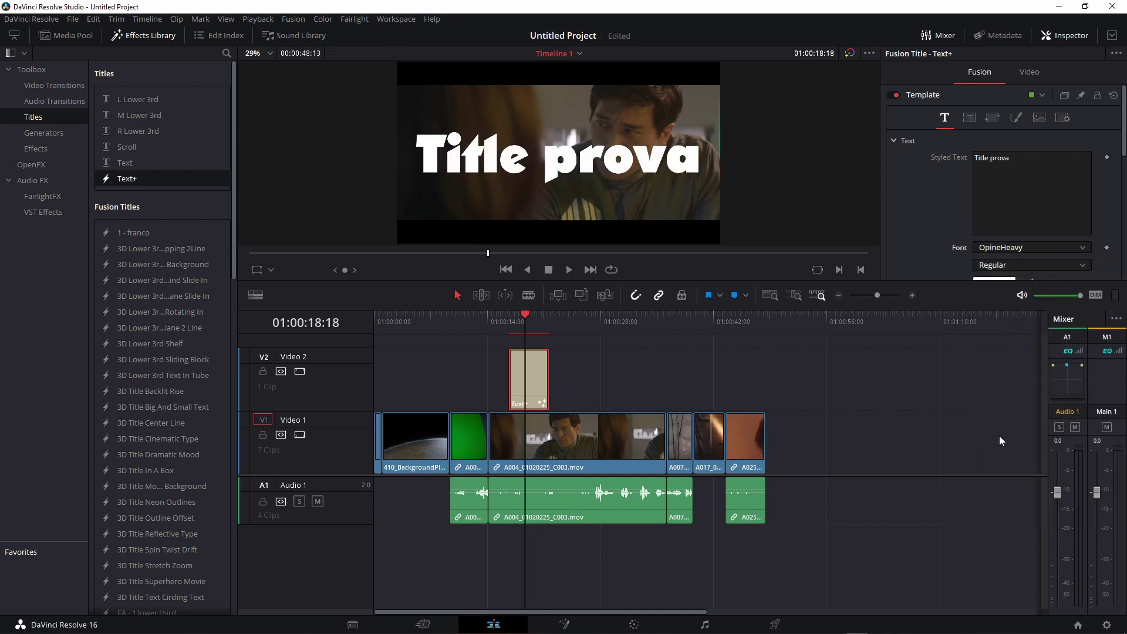
- Cycle through Oswald, Penultimate and Permanent Marker to PF DinText Pro Light; playhead at 01:00:18:07
key(Down)
key(Down)
key(Down)
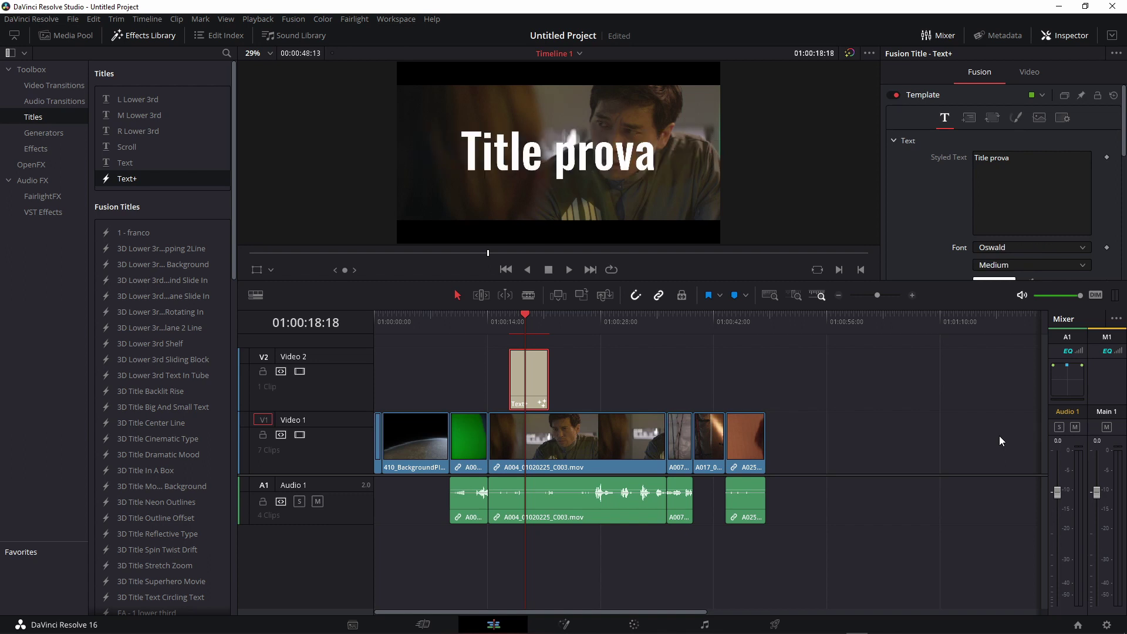
click(1030, 247)
scroll(1034, 457, down, 3)
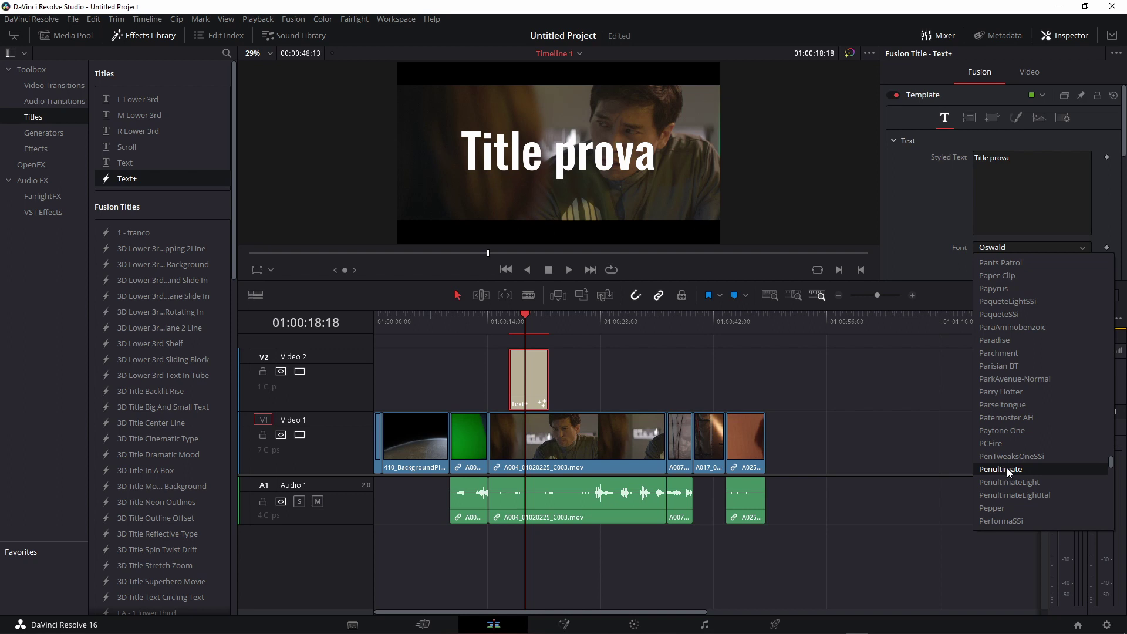
click(1006, 468)
key(Down)
key(Down)
key(Down)
key(Down)
key(Up)
key(Up)
key(Up)
key(Up)
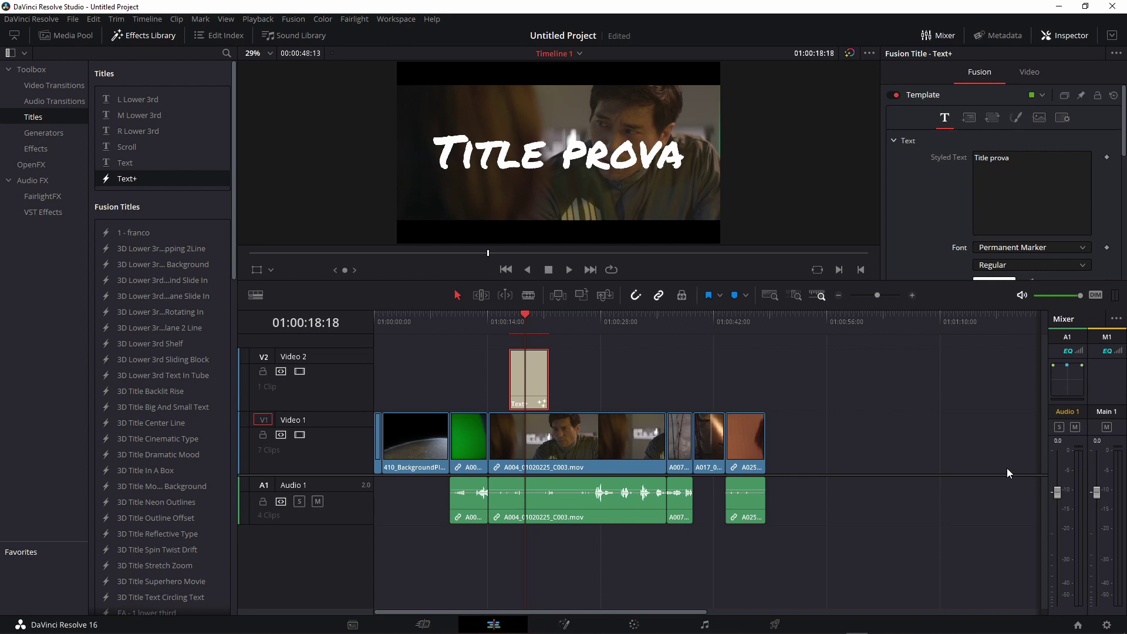
key(Down)
key(Down)
key(Down)
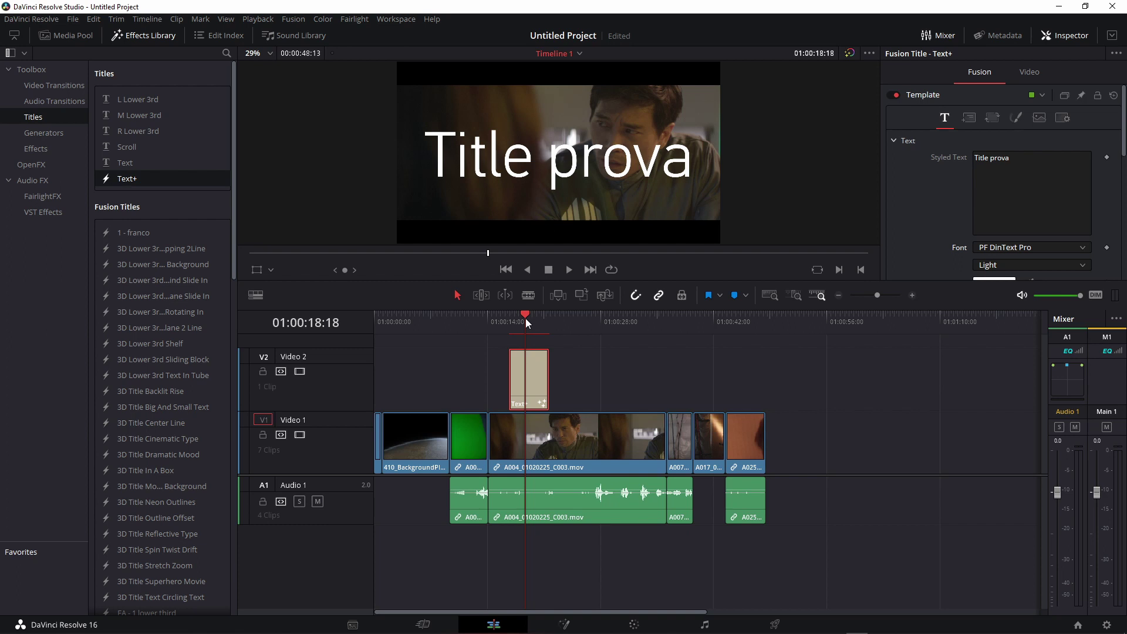
drag(526, 319, 522, 320)
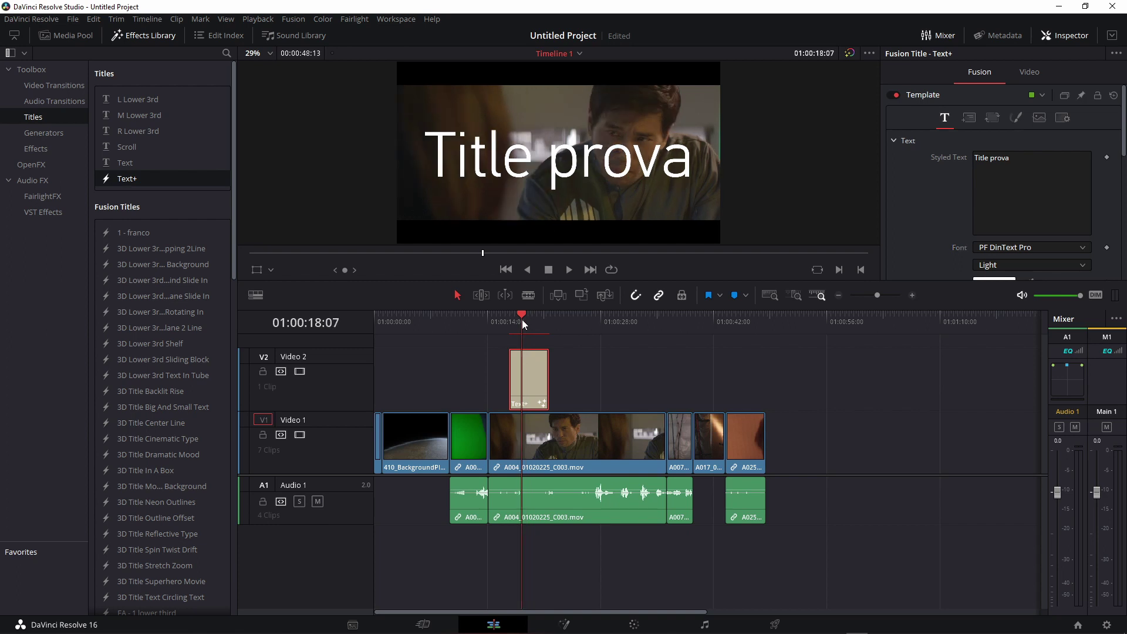
key(Down)
key(Down)
key(Up)
key(Up)
key(Up)
key(Up)
key(Down)
key(Down)
key(Down)
key(Down)
key(Down)
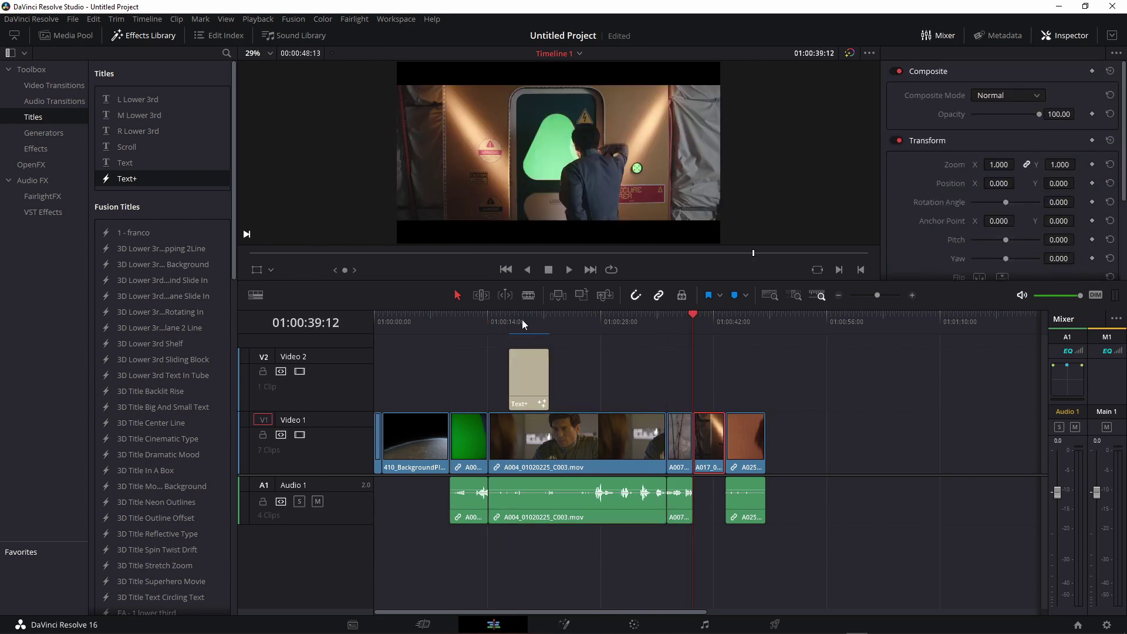
key(Up)
key(Up)
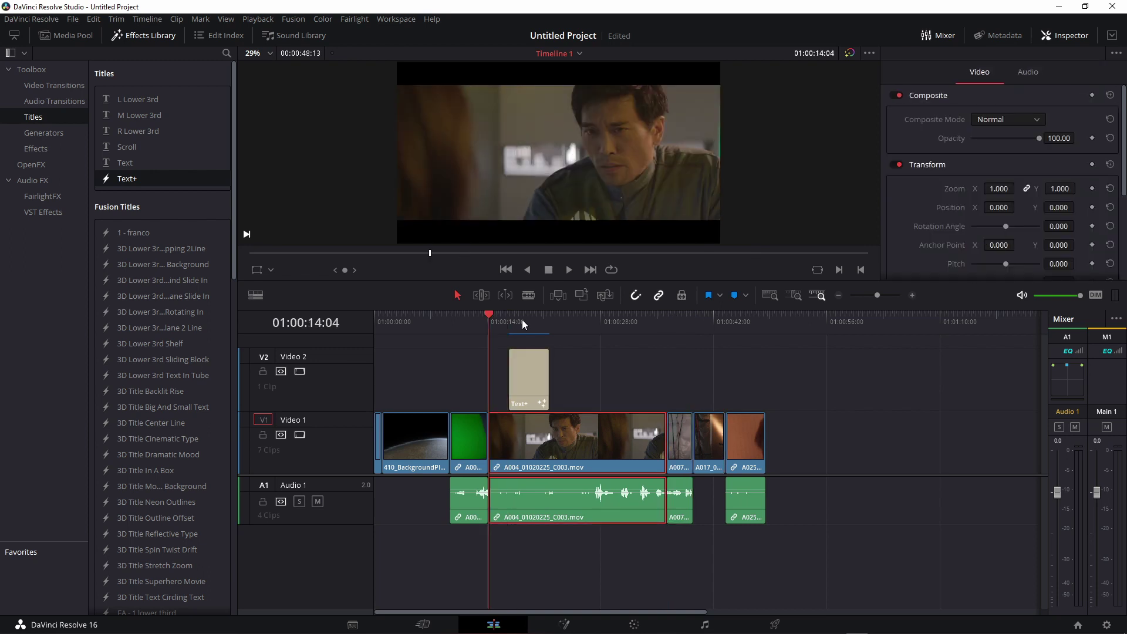